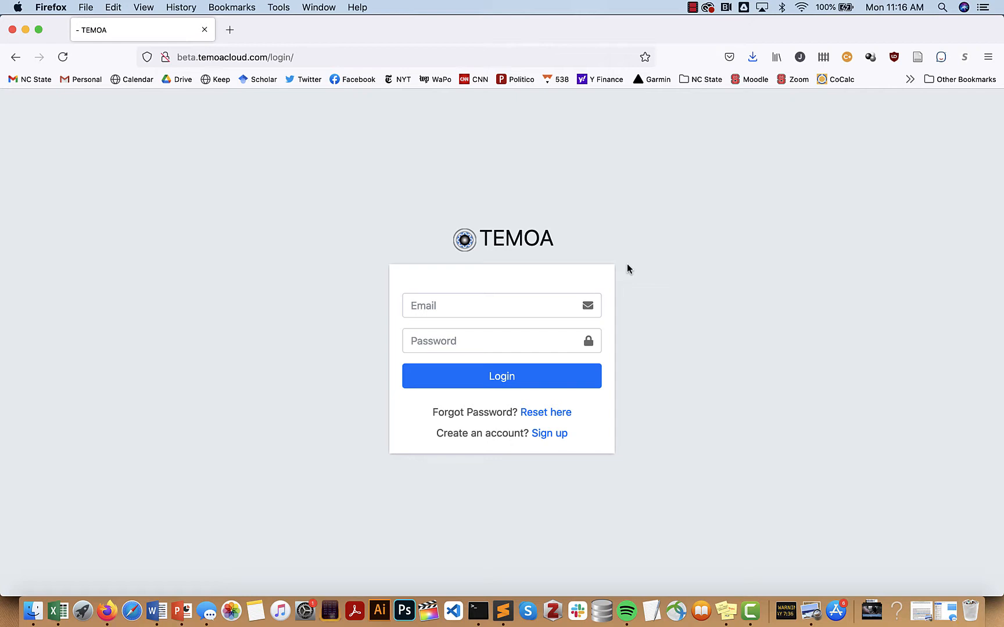
Sign in to TEMOA Cloud with the saved Firefox login credentials
left_click(496, 312)
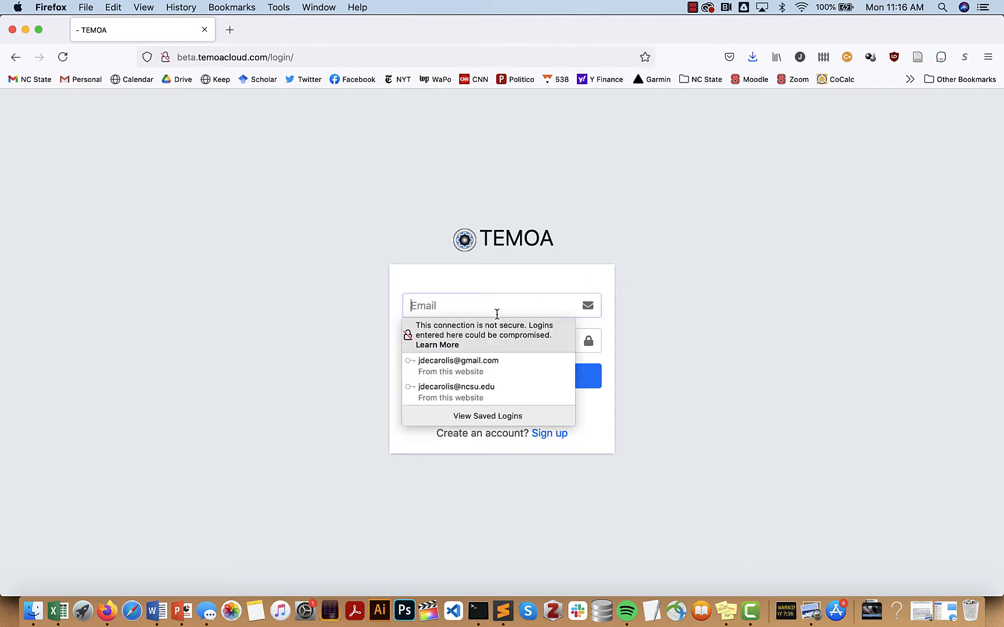
left_click(485, 364)
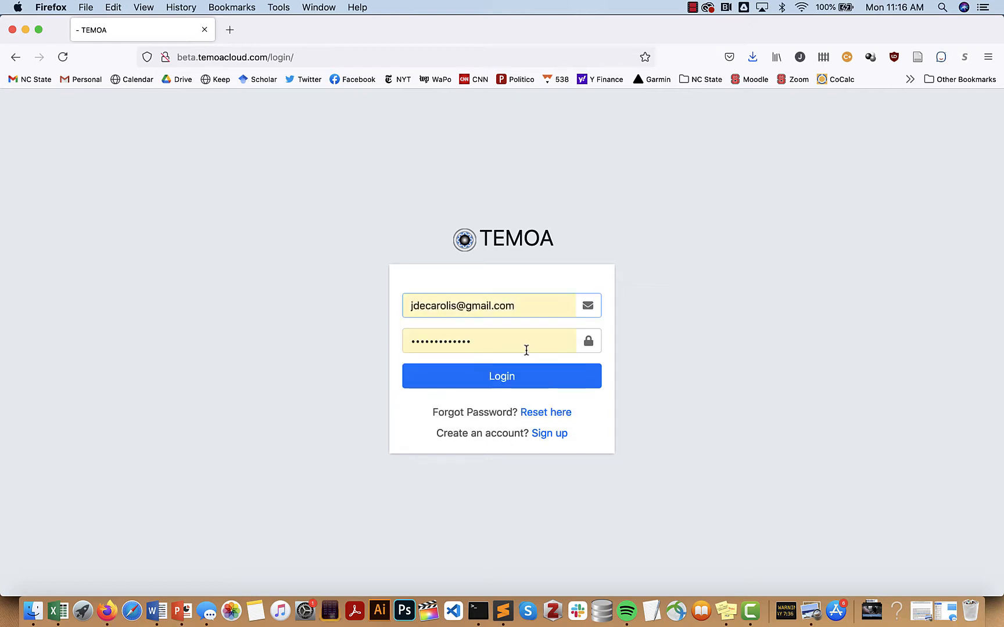
left_click(502, 381)
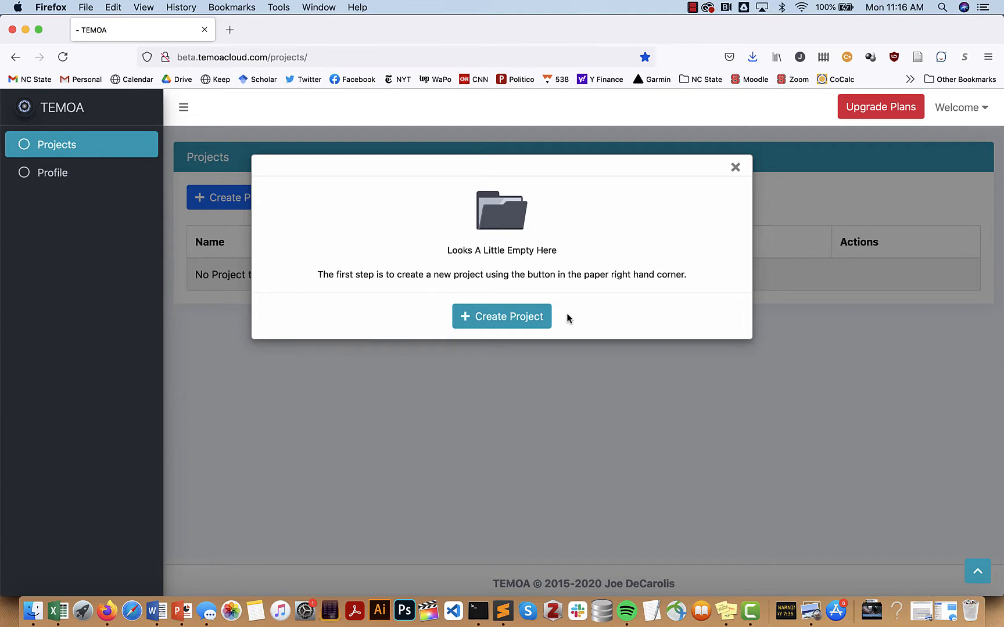
Create the project Temoa_test_system with the description 'This is a test system.'
left_click(520, 319)
left_click(487, 265)
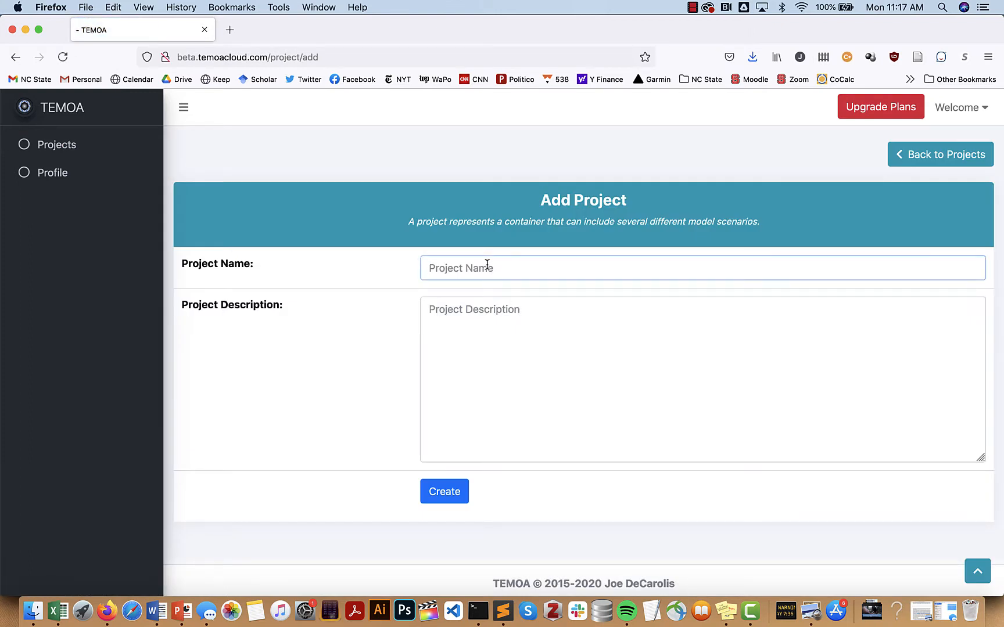
type("Temoa_te")
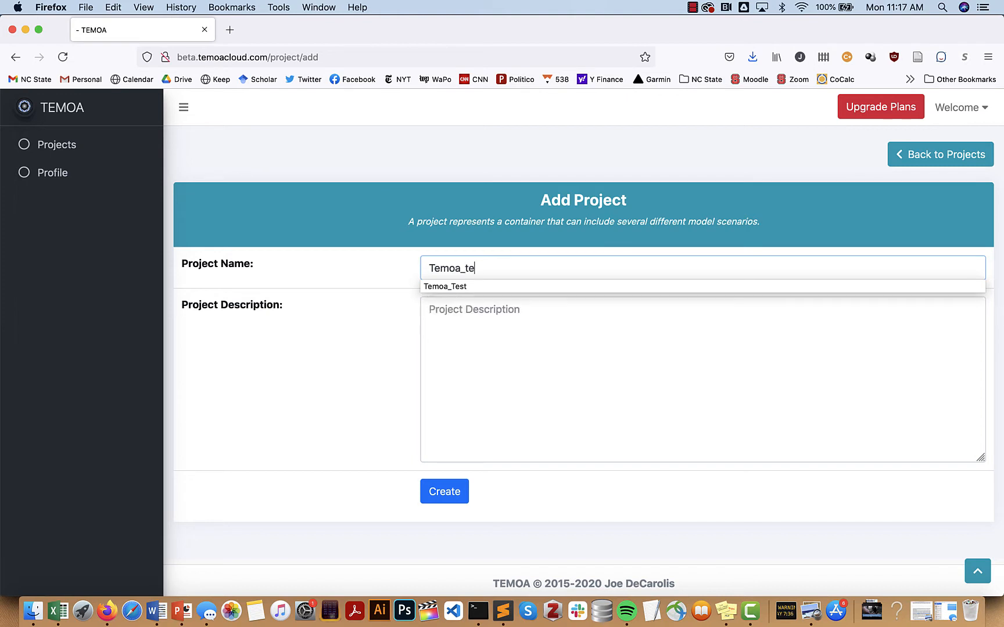
type("st_system")
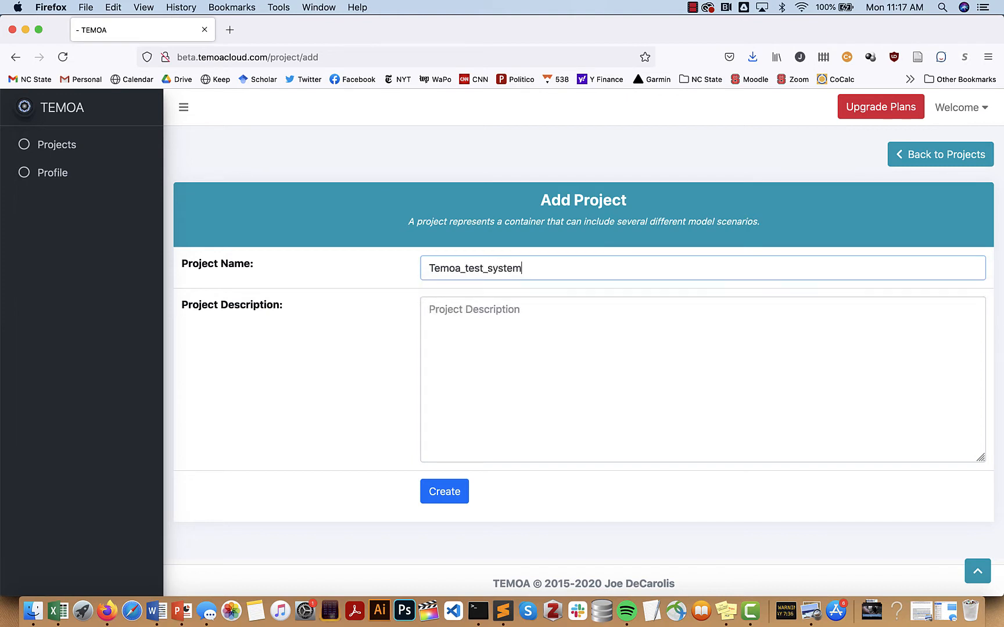
left_click(516, 310)
type("Thi")
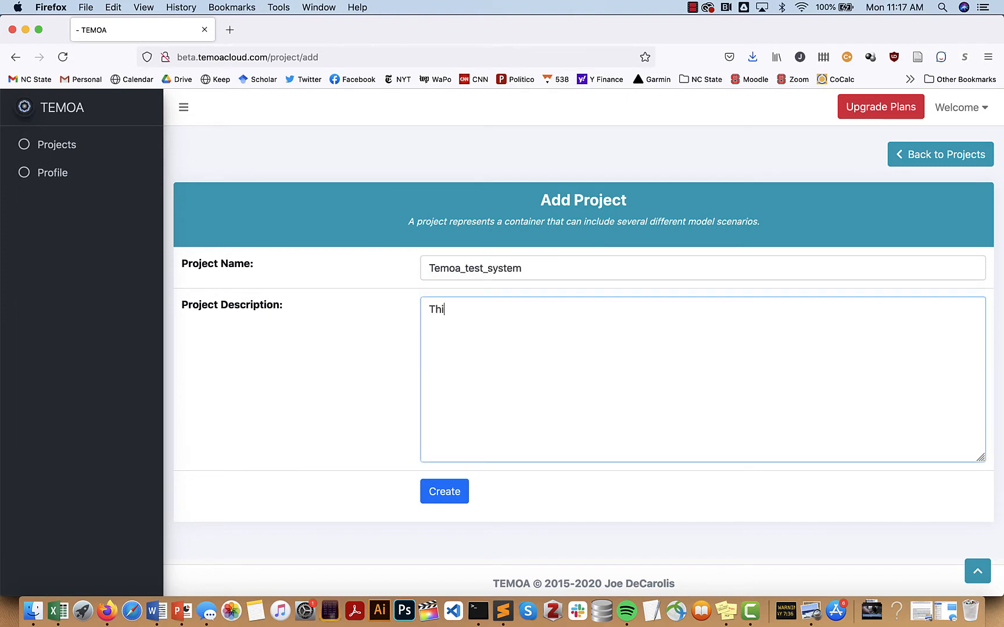
type("s is a test system.")
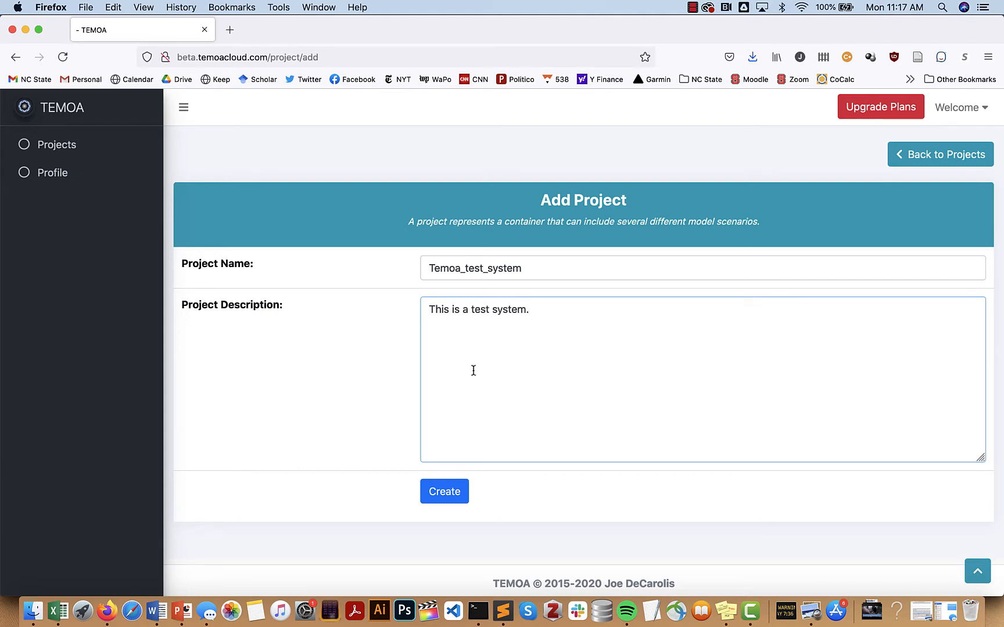
left_click(441, 492)
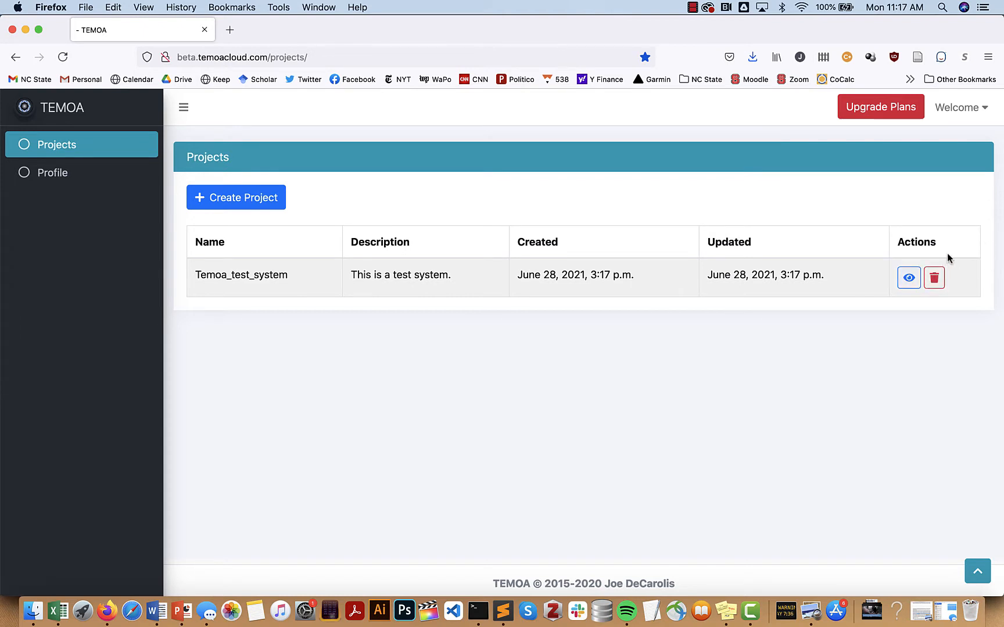
Add a test_run scenario to Temoa_test_system by uploading temoa_test_system.sqlite, then return to the scenarios list
left_click(908, 278)
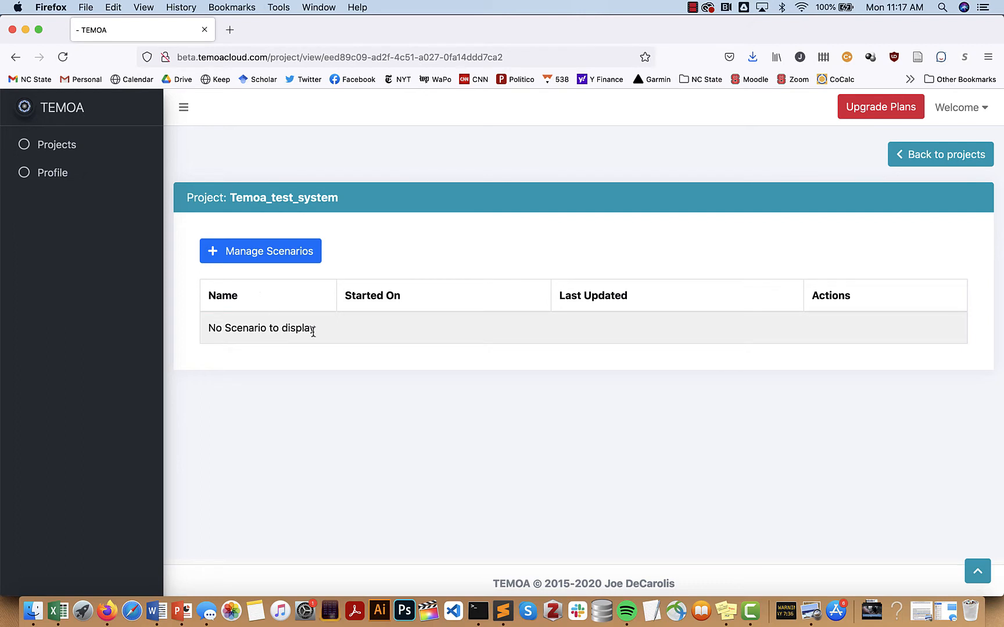
left_click(277, 261)
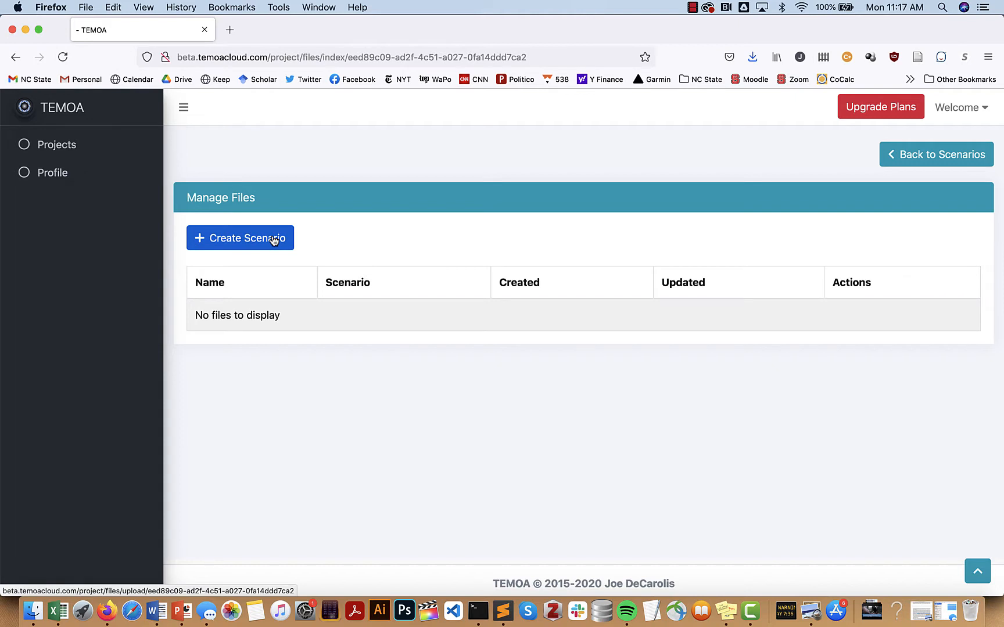
left_click(273, 240)
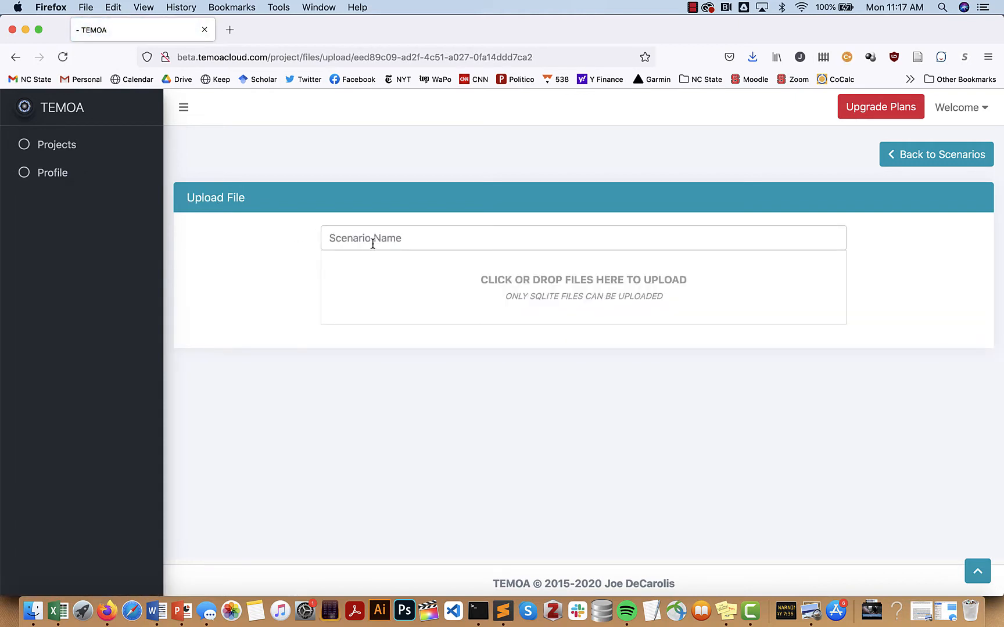
left_click(373, 244)
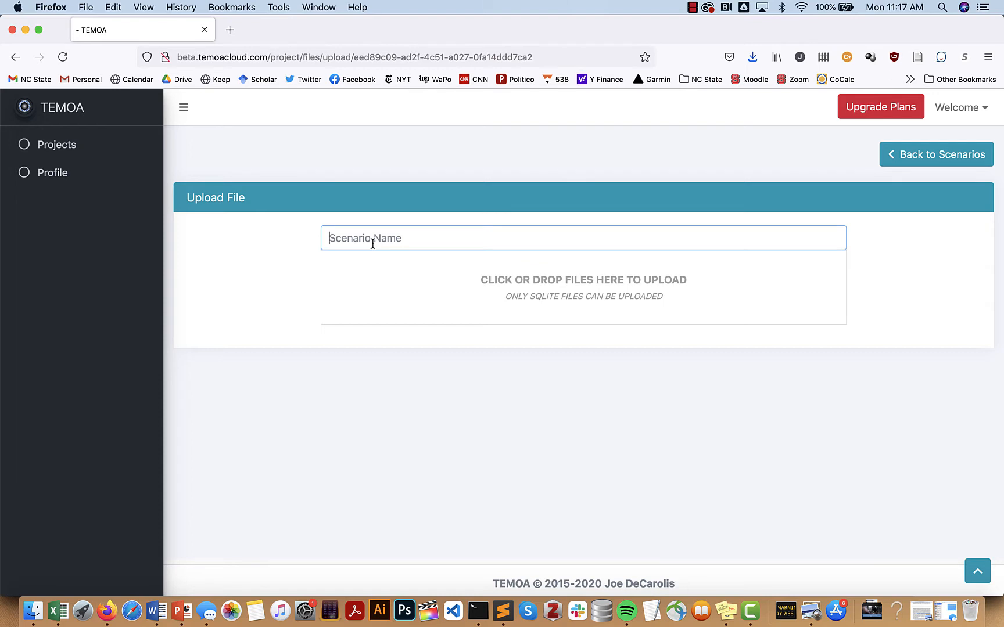
type("test")
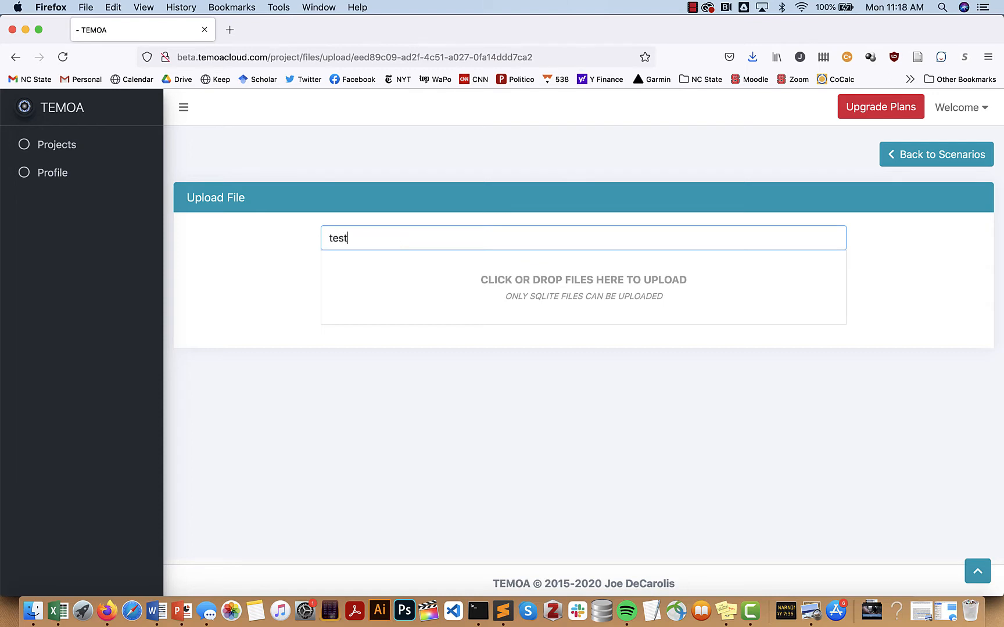
type("_run")
left_click(484, 284)
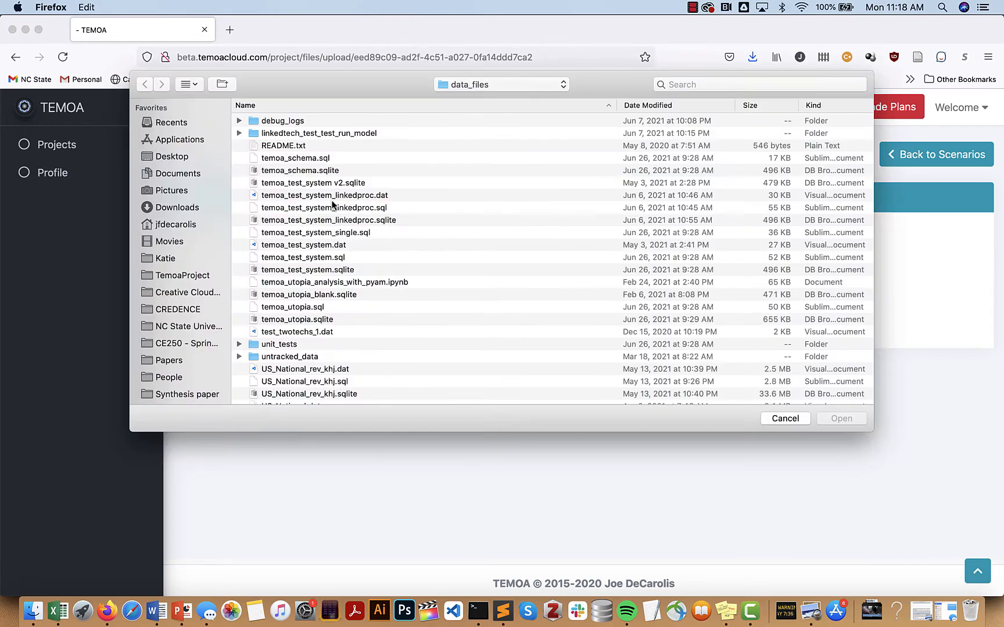
left_click(336, 270)
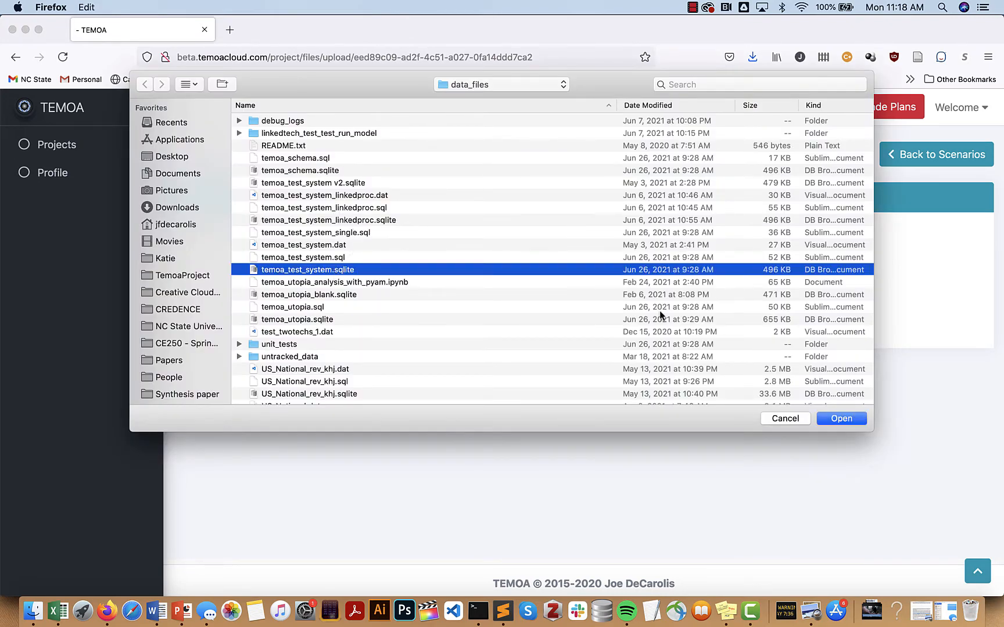
left_click(843, 418)
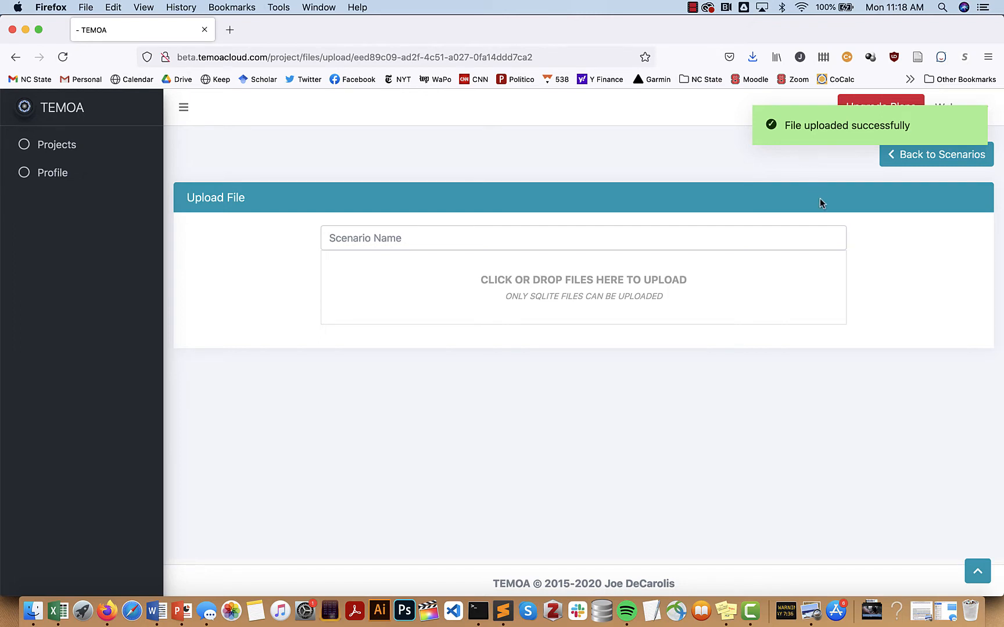
left_click(927, 161)
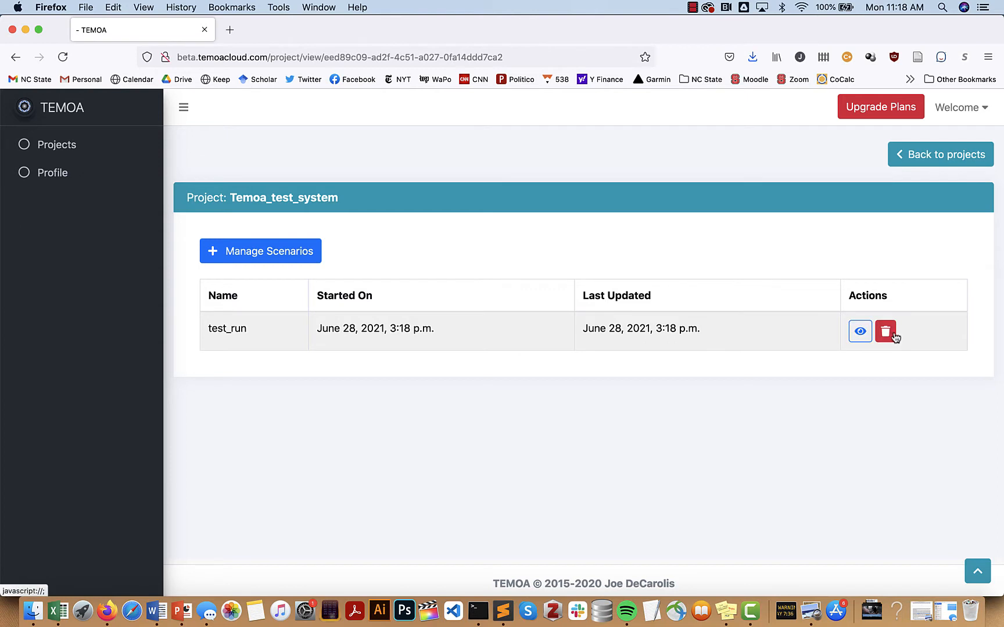
Open the test_run scenario and display its Demand input table
left_click(858, 332)
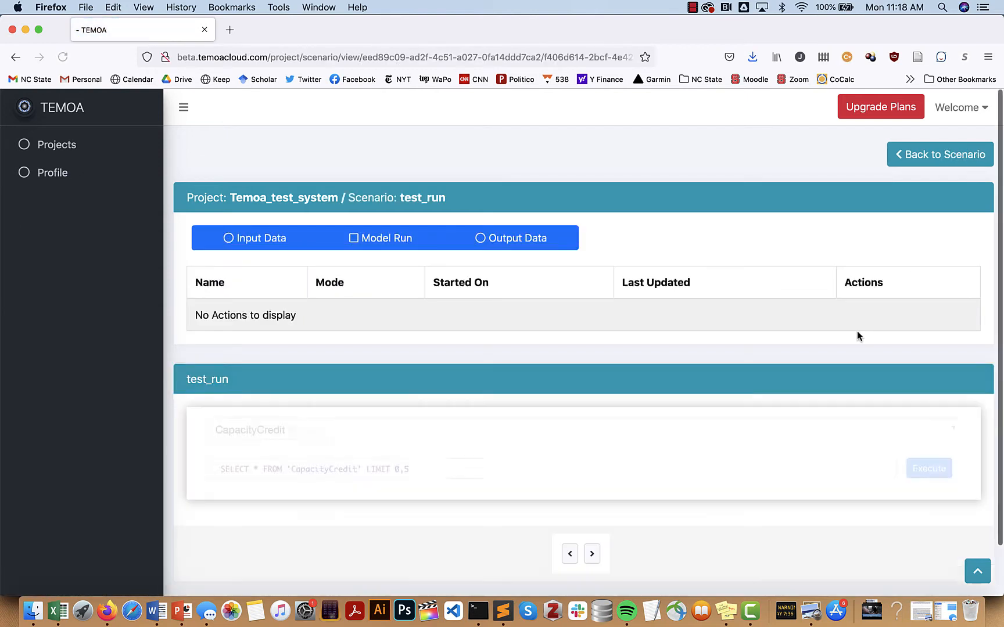
scroll(670, 406, "down", 3)
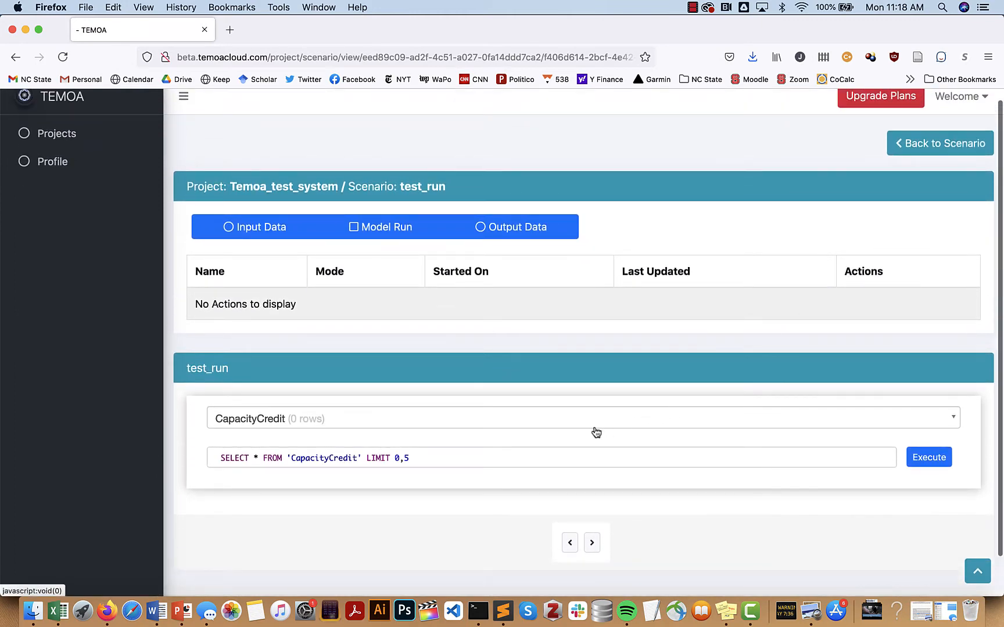
scroll(594, 430, "down", 2)
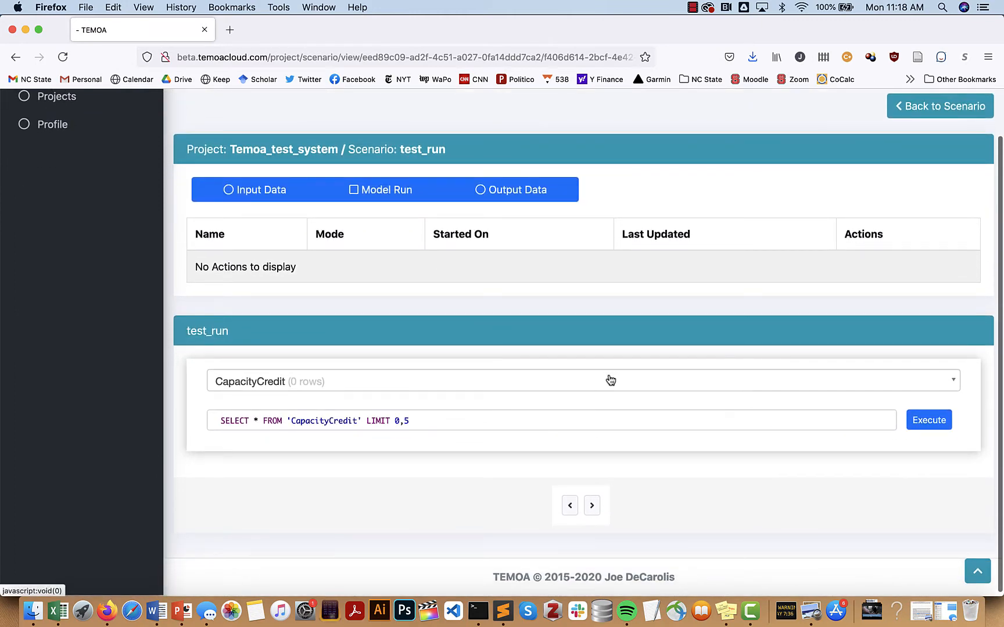
left_click(609, 381)
scroll(569, 450, "down", 4)
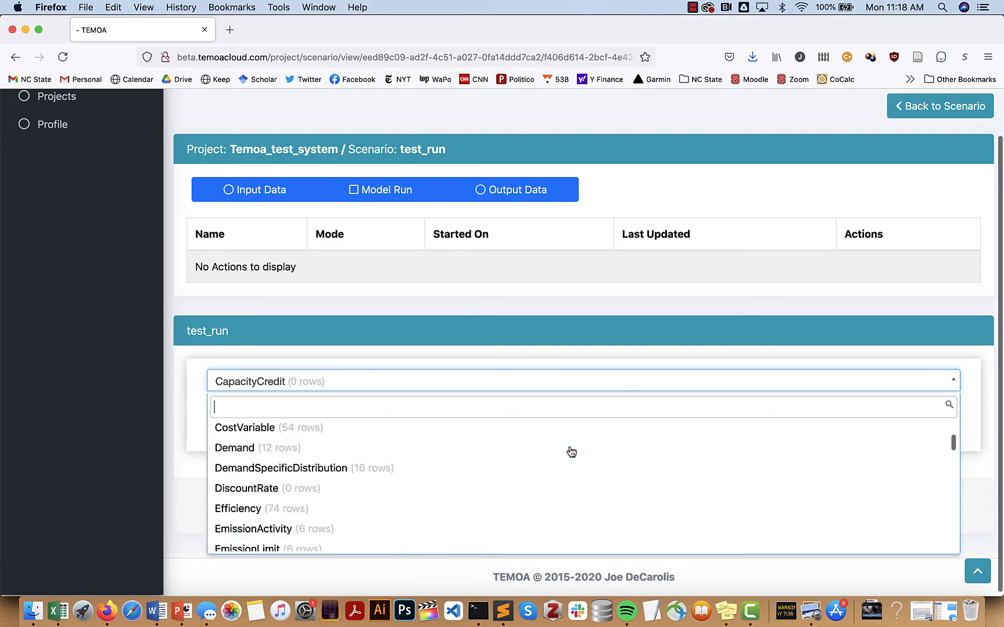
left_click(567, 447)
Scroll through the Demand rows, then go to the Input Data network diagram options
scroll(574, 510, "down", 5)
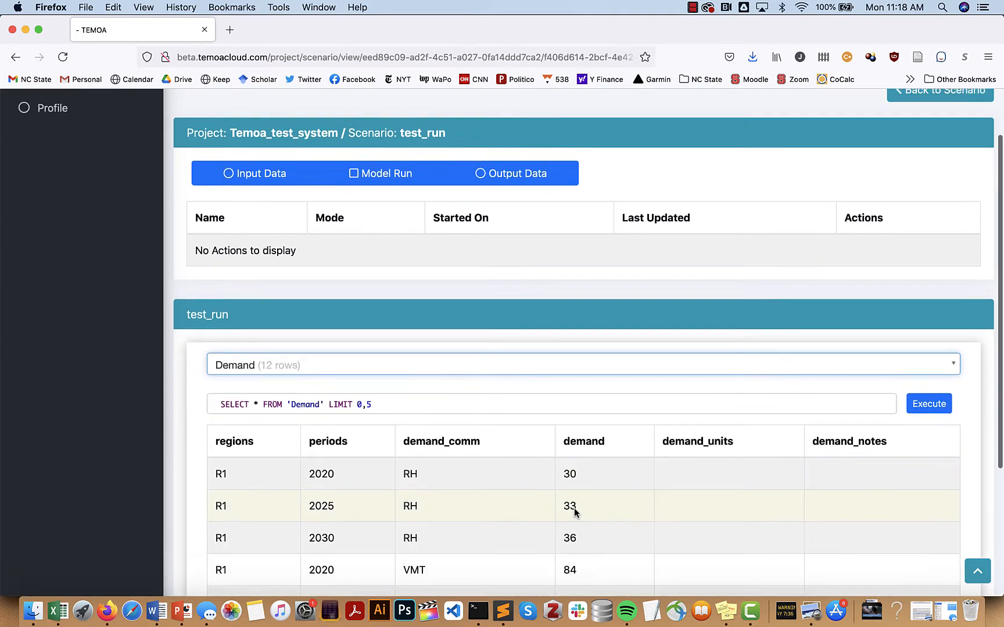
scroll(575, 514, "up", 1)
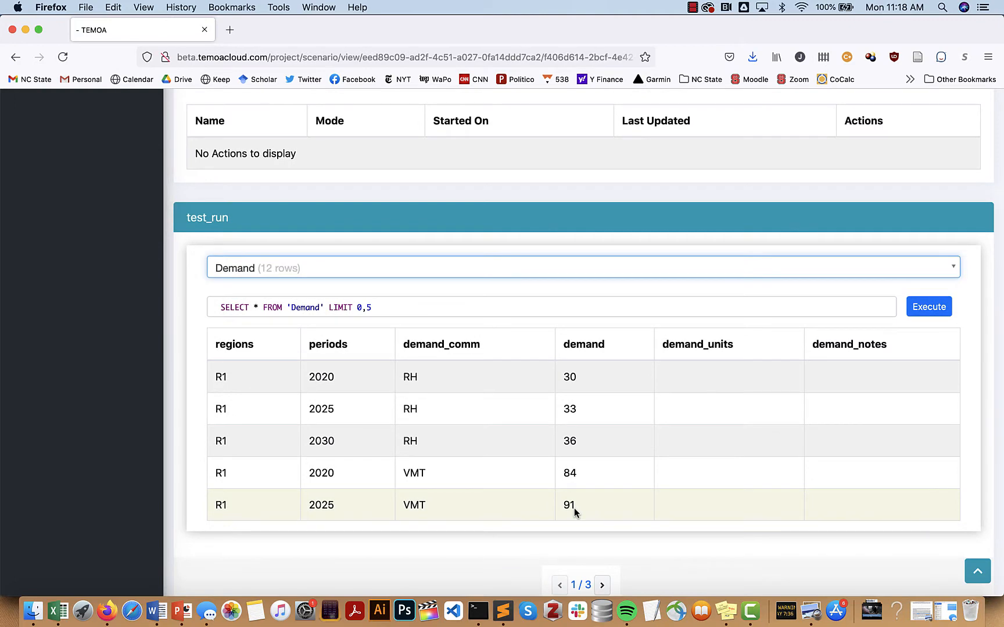
scroll(649, 432, "up", 1)
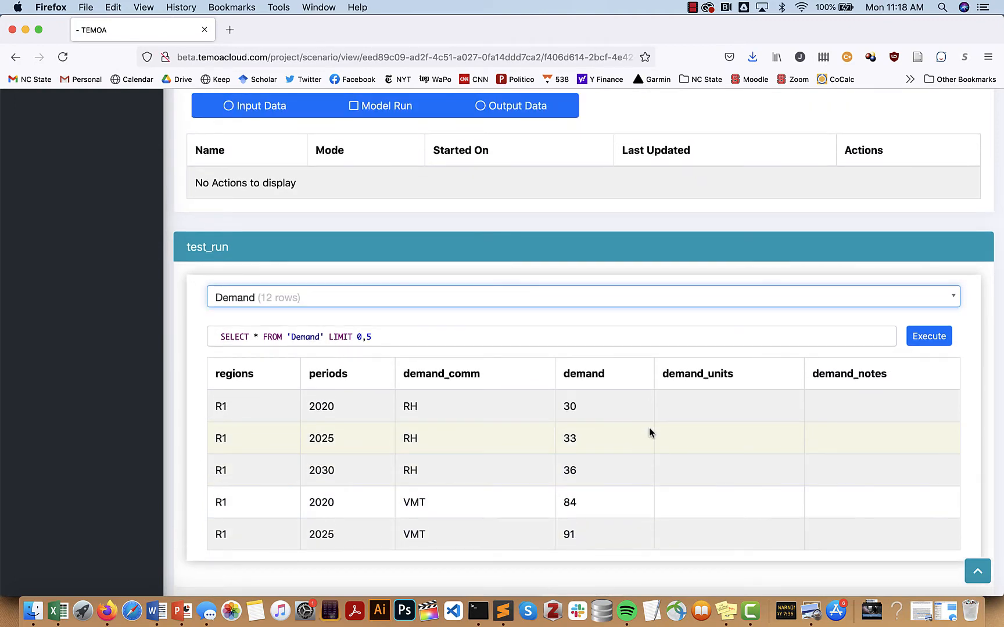
scroll(649, 432, "up", 4)
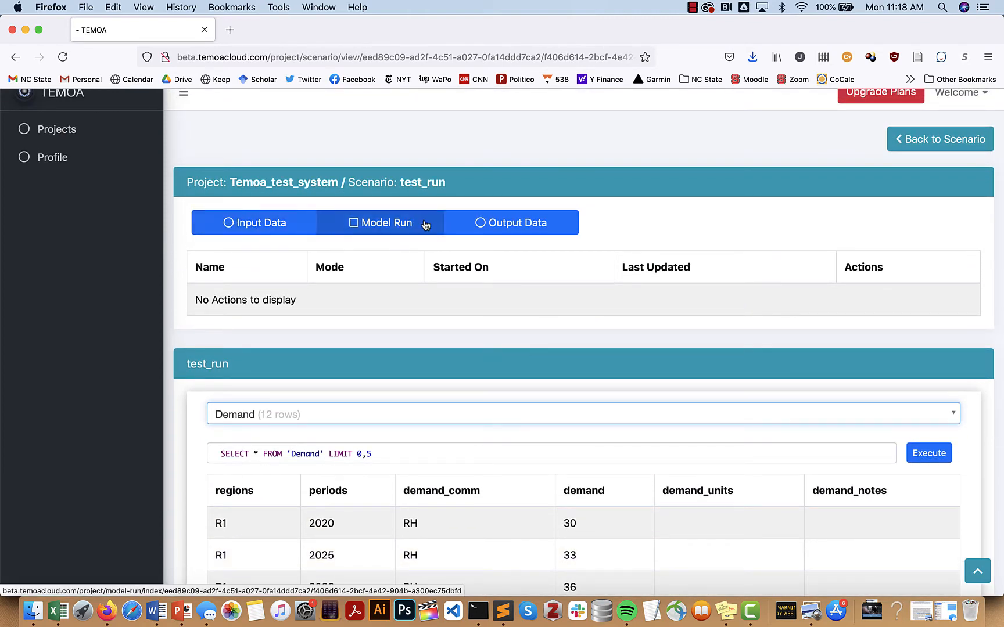
left_click(241, 223)
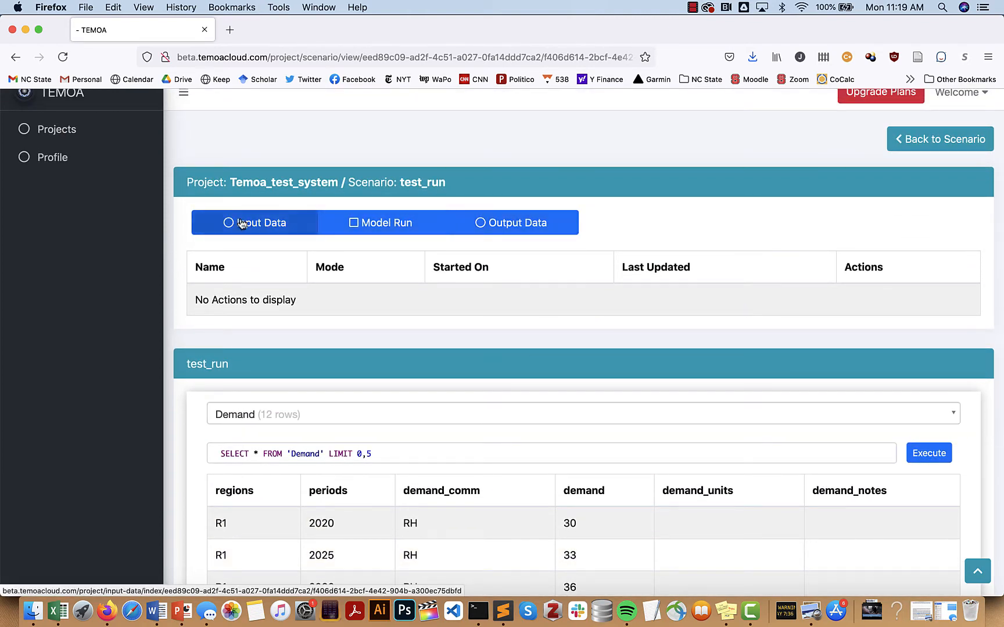
scroll(356, 279, "down", 1)
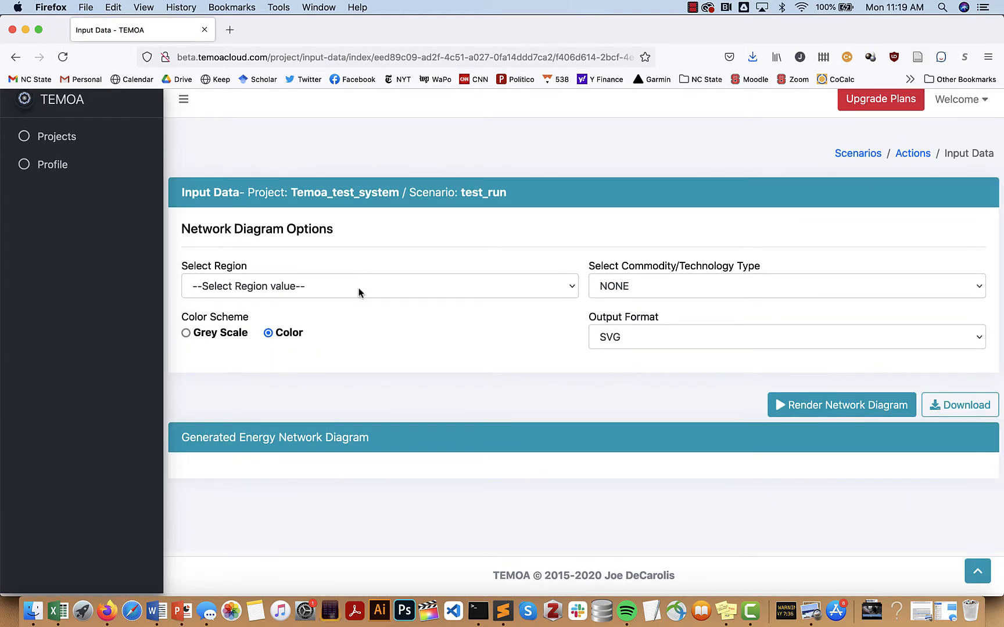
Render the energy network diagram for region R1, look it over, and return to the scenario's actions
left_click(358, 291)
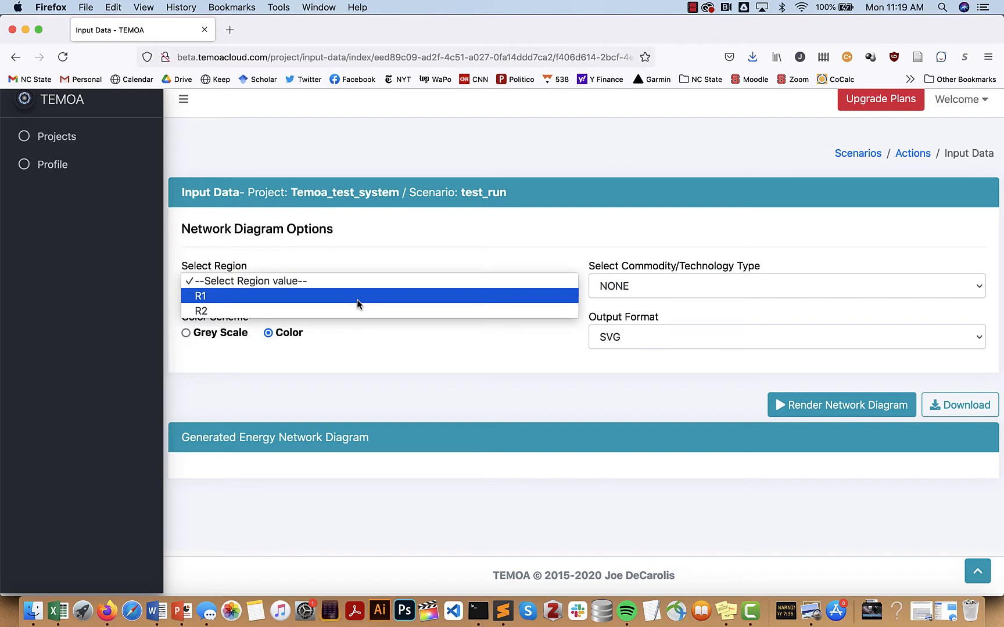
left_click(357, 297)
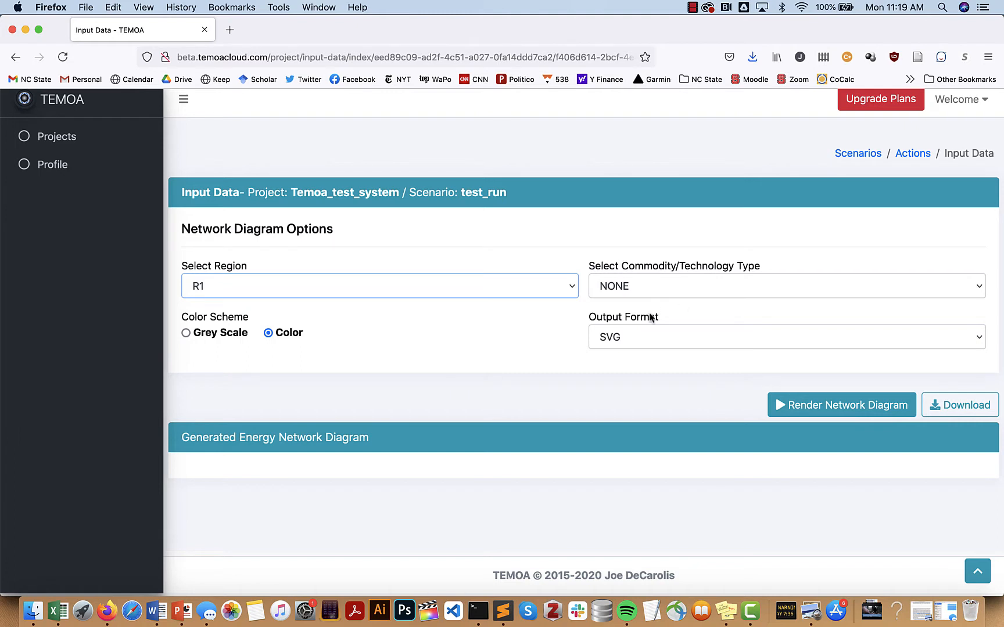
left_click(855, 405)
scroll(476, 324, "down", 6)
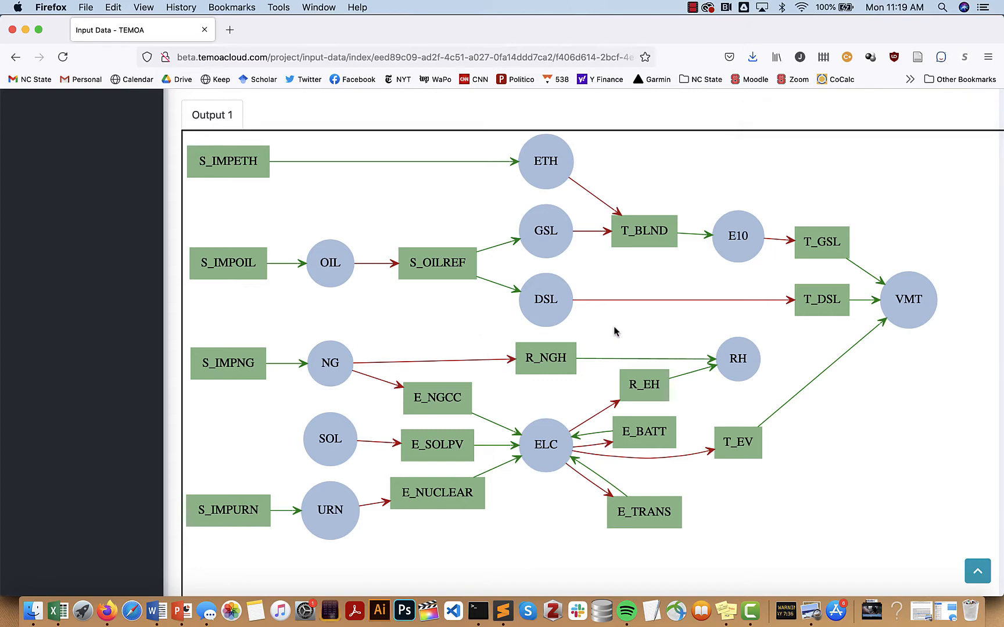
scroll(615, 332, "up", 1)
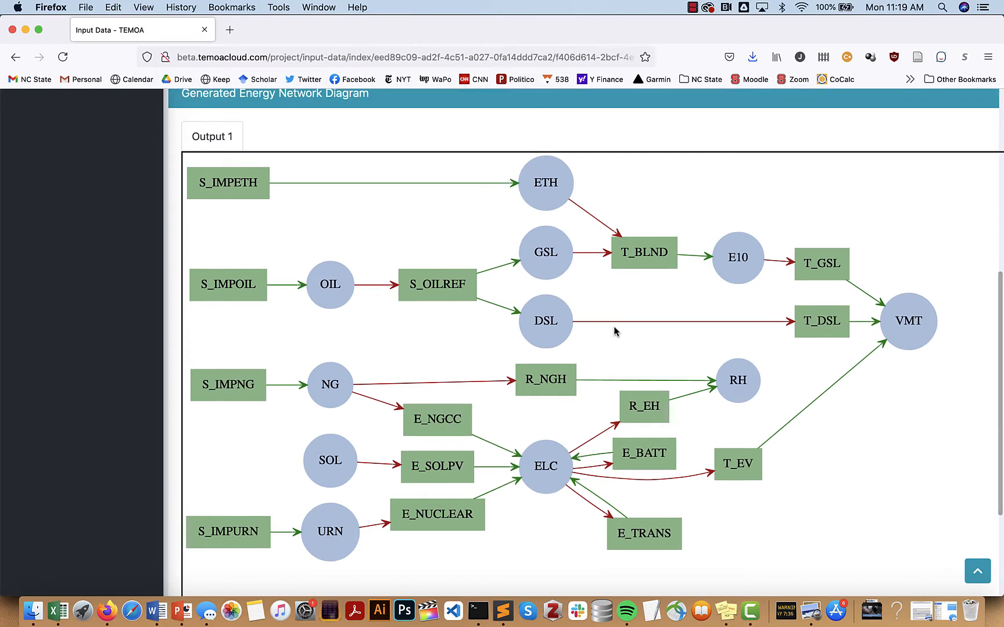
scroll(615, 331, "down", 3)
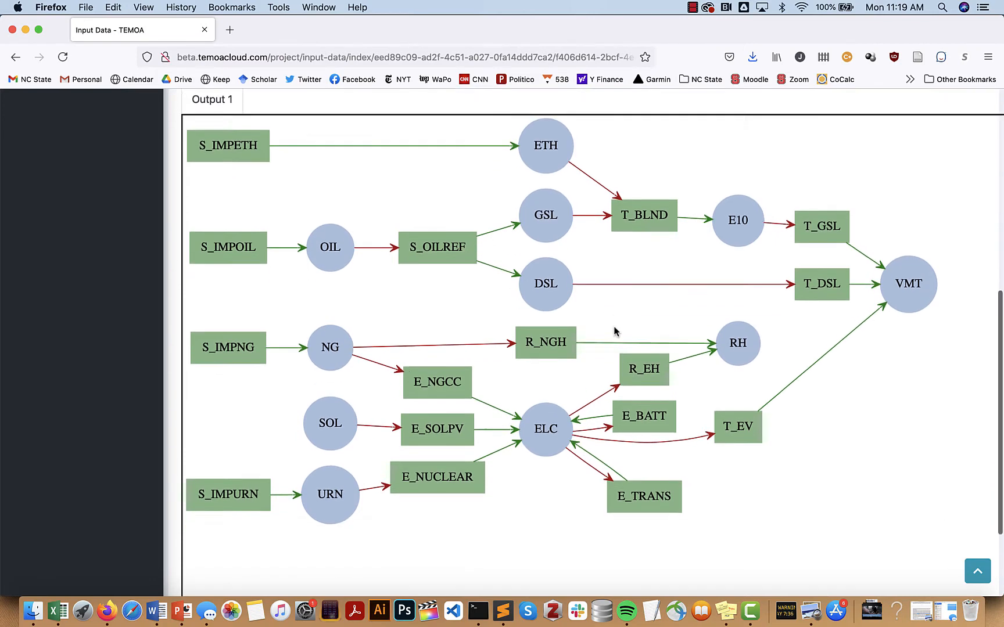
scroll(614, 331, "up", 7)
scroll(616, 331, "up", 3)
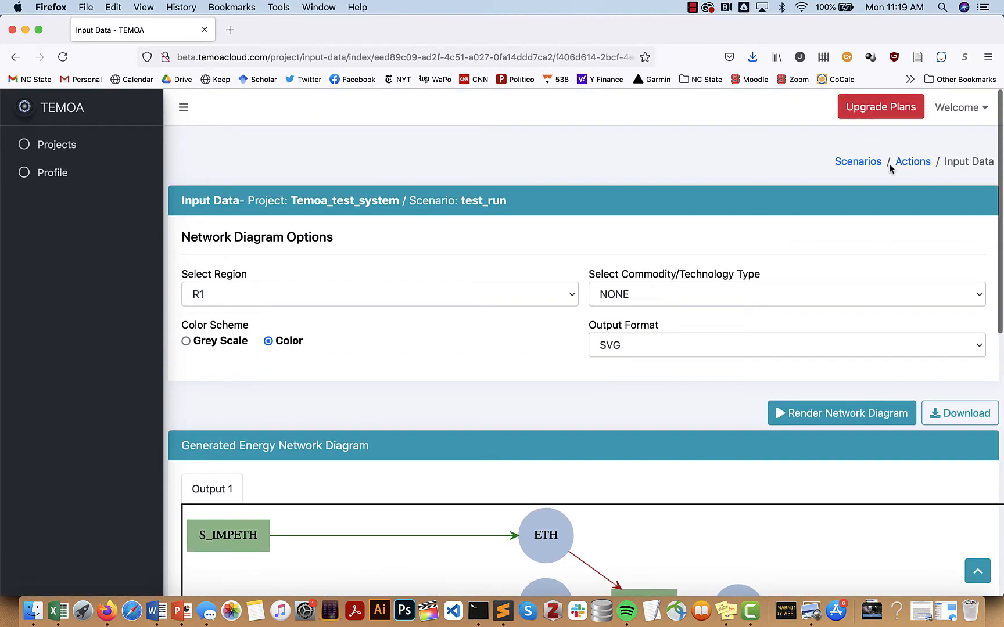
left_click(913, 164)
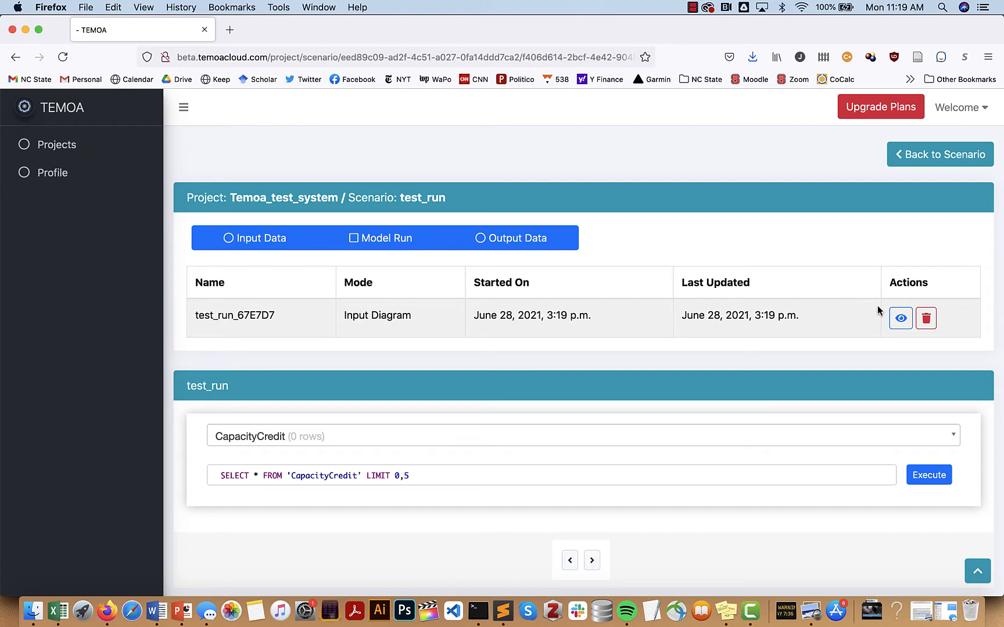
View the test_run_67E7D7 diagram action, then go to the test_run Model Run settings
left_click(899, 319)
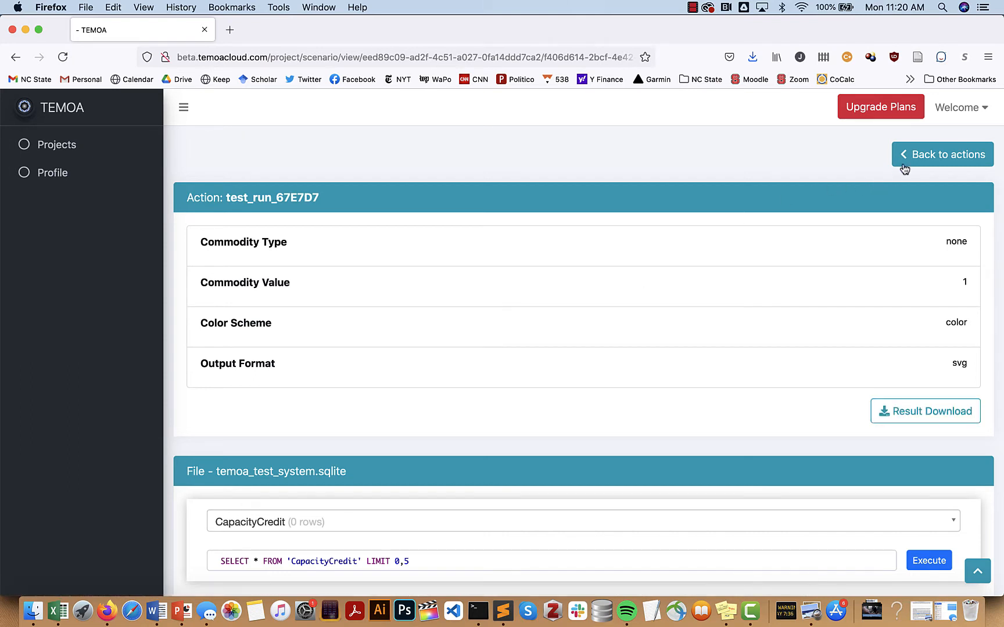
left_click(922, 160)
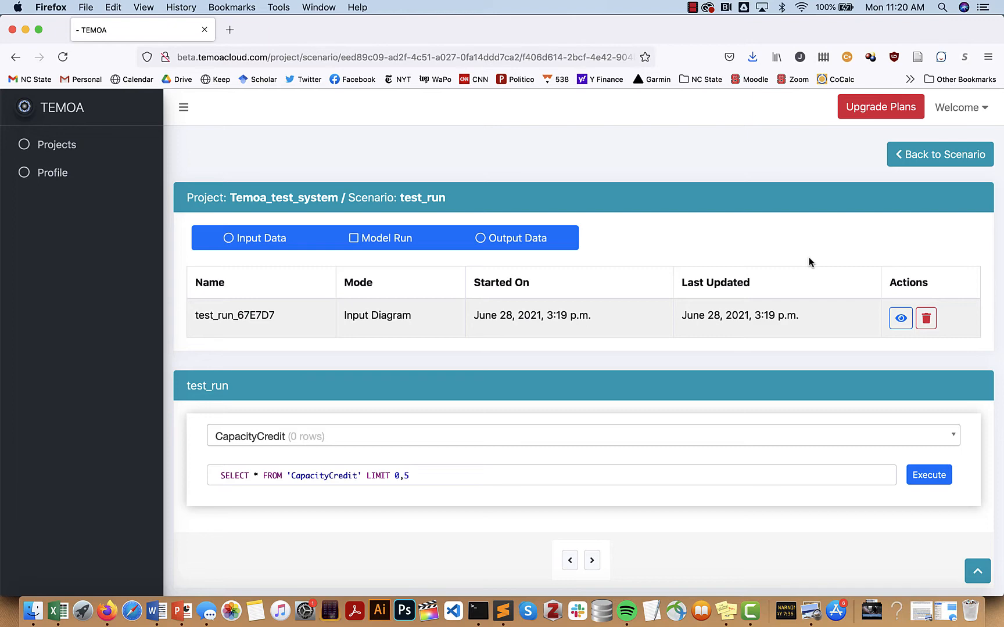
left_click(375, 241)
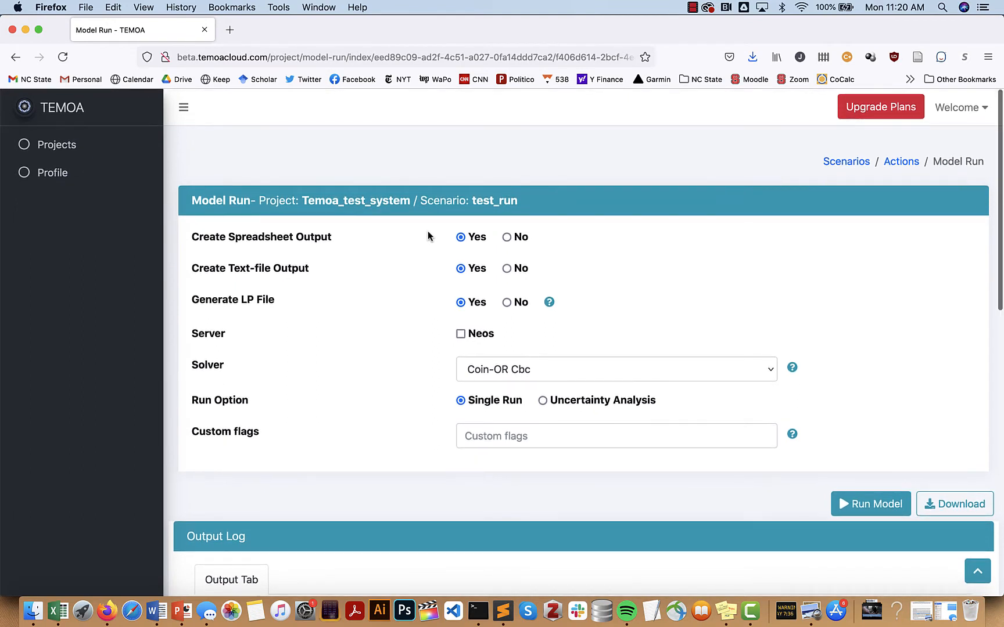
scroll(428, 236, "down", 1)
scroll(428, 235, "up", 1)
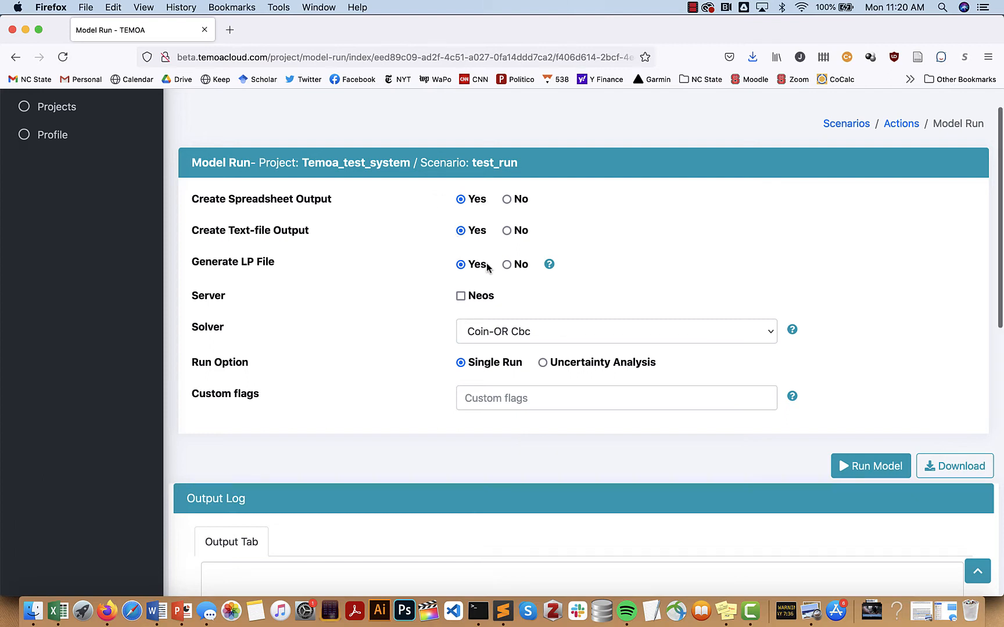
scroll(485, 266, "down", 2)
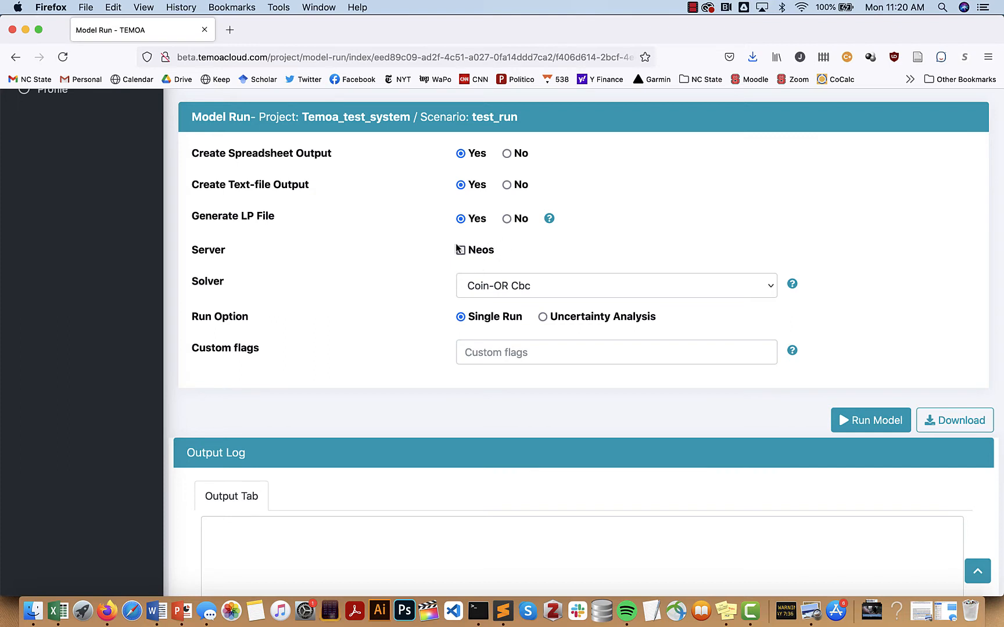
scroll(506, 287, "down", 1)
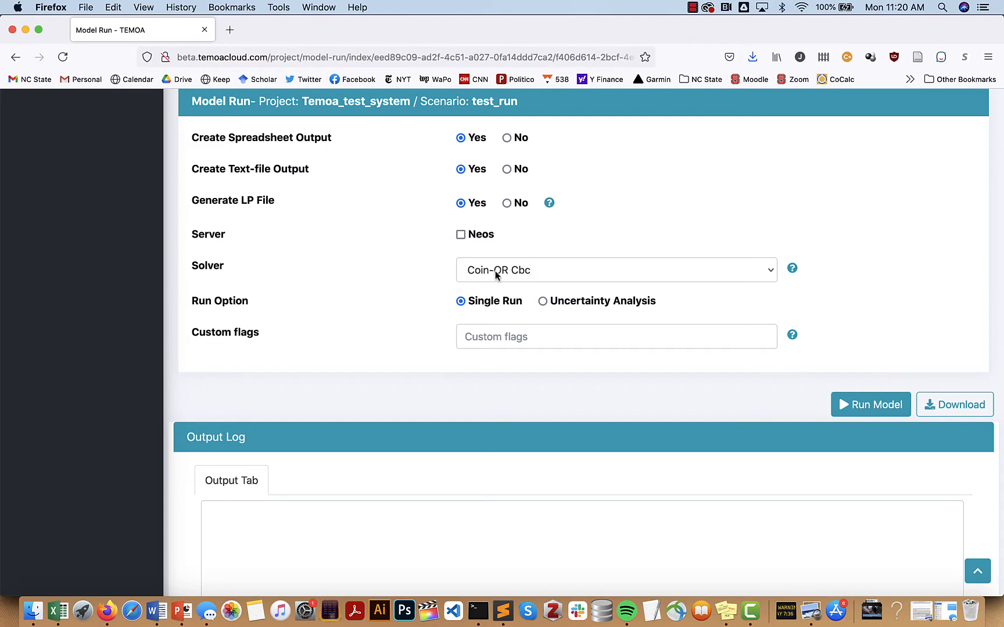
Keep Coin-OR Cbc as the solver and leave the run option on Single Run
left_click(511, 271)
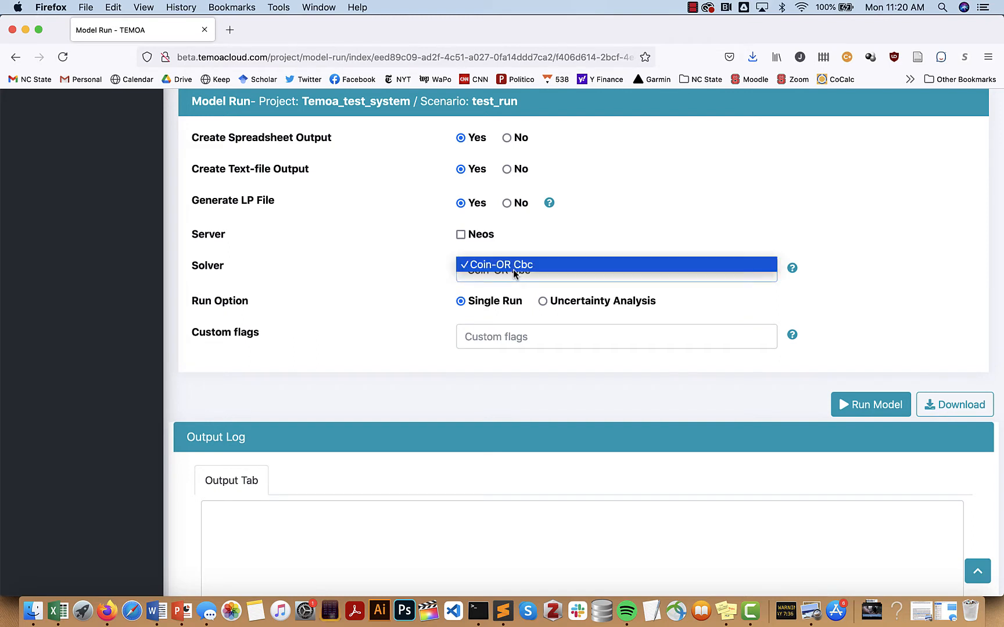
left_click(557, 249)
scroll(556, 249, "down", 1)
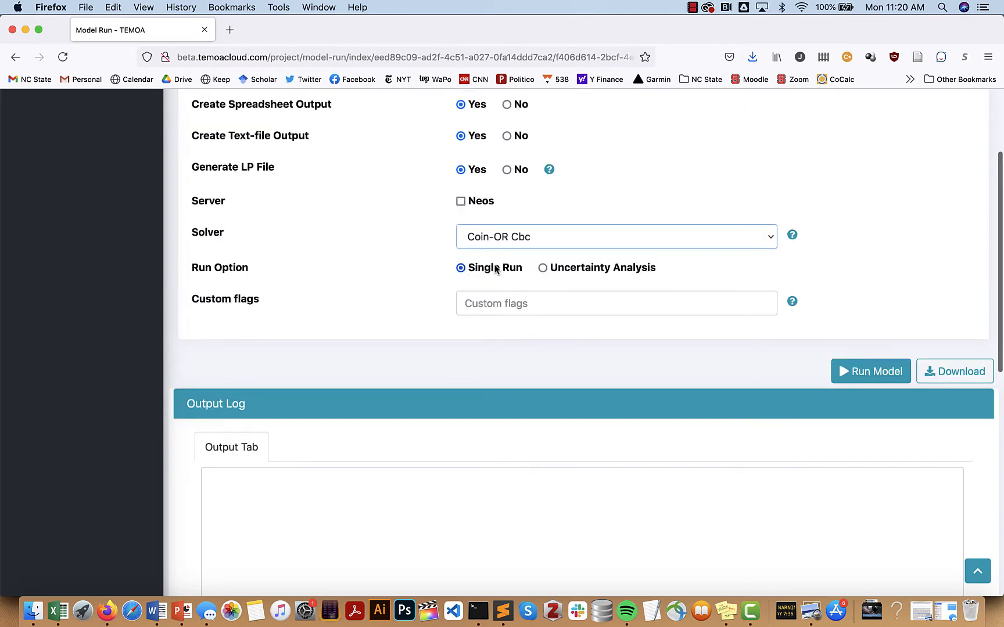
left_click(542, 267)
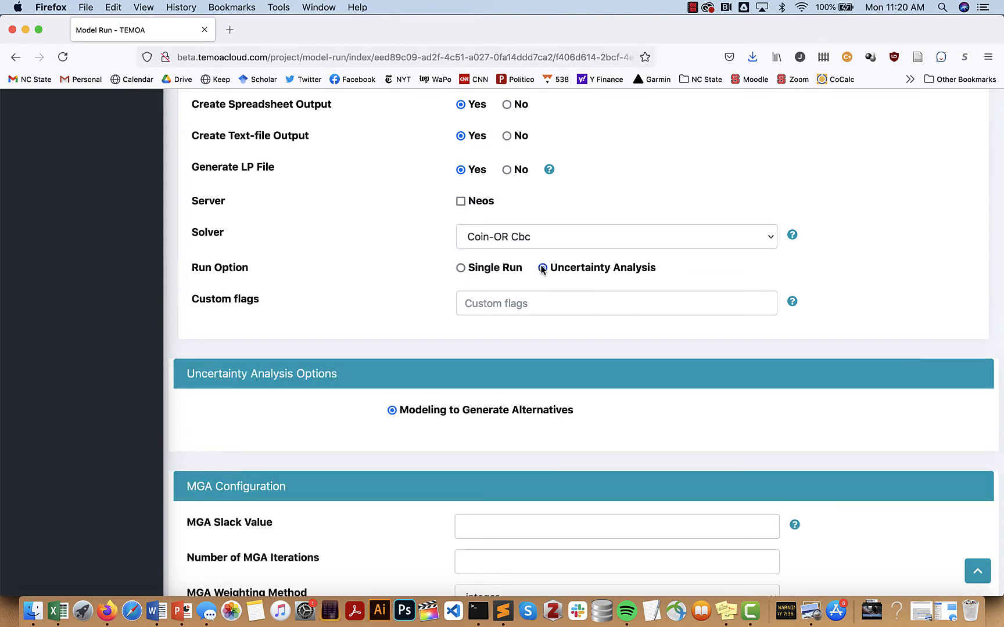
left_click(460, 269)
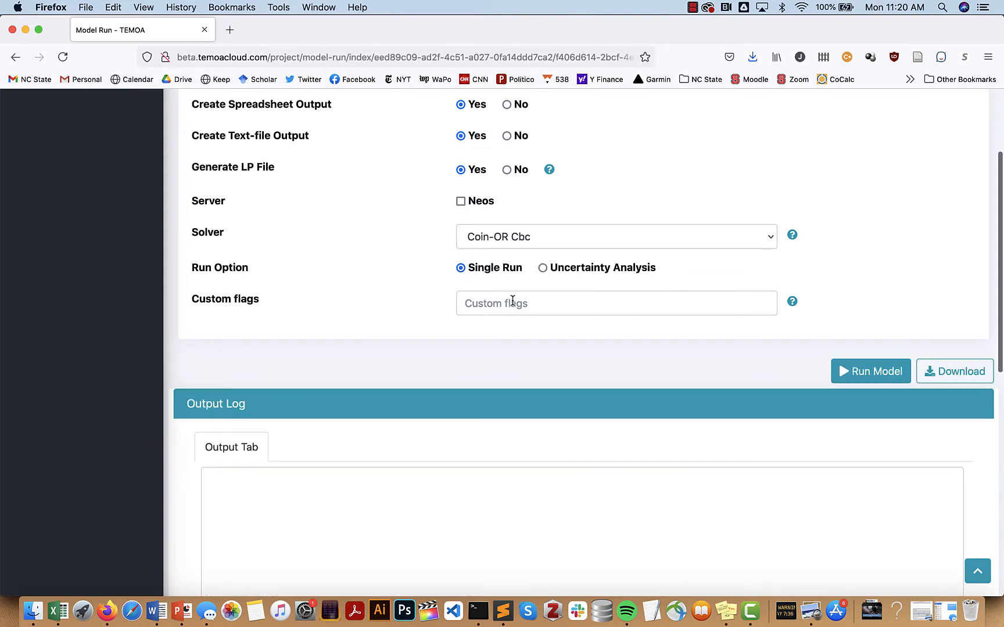
scroll(513, 300, "down", 1)
scroll(712, 337, "down", 1)
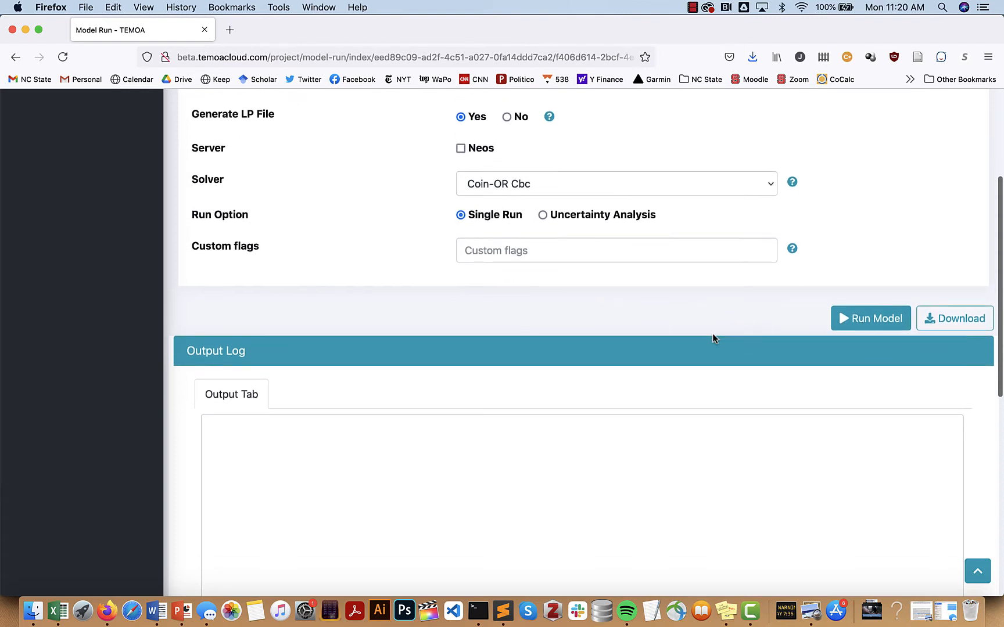
scroll(720, 334, "down", 1)
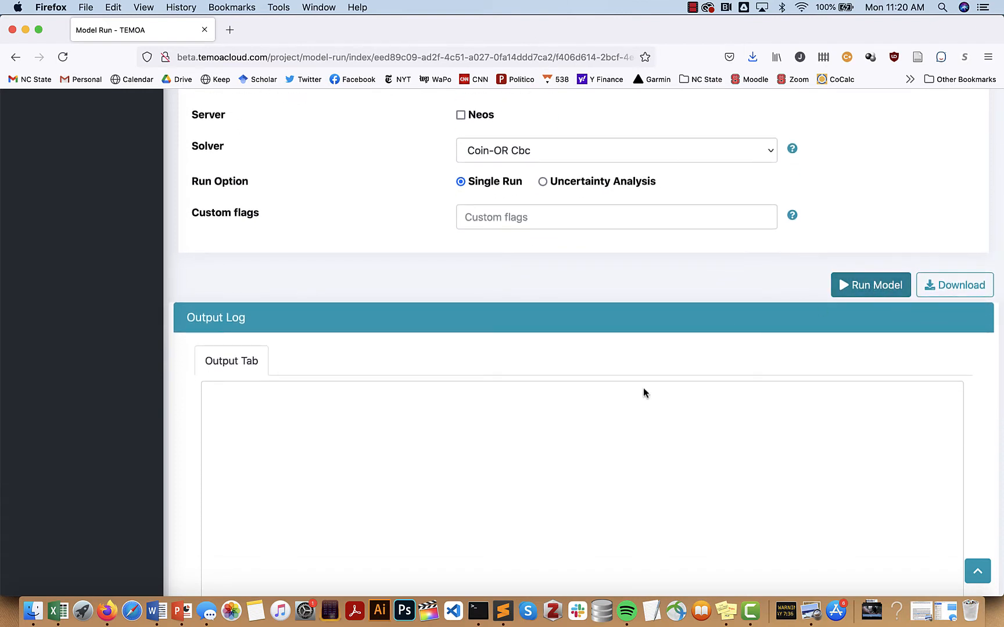
Review the Output Log of the solved test_run model (TotalCost 491521.72)
scroll(607, 403, "up", 2)
scroll(607, 402, "down", 5)
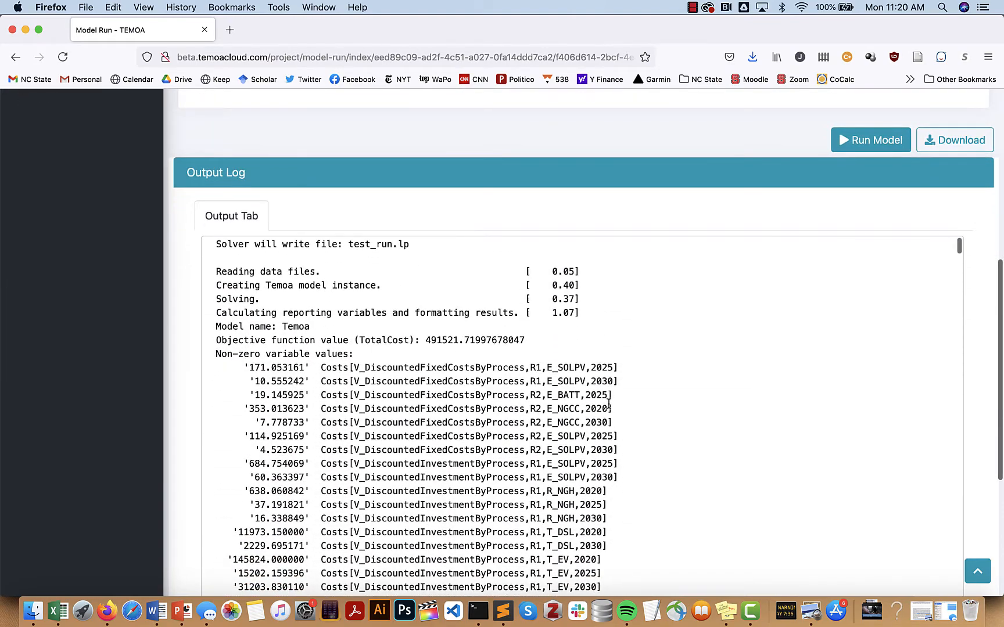
scroll(608, 403, "up", 1)
scroll(607, 402, "down", 4)
scroll(608, 403, "up", 1)
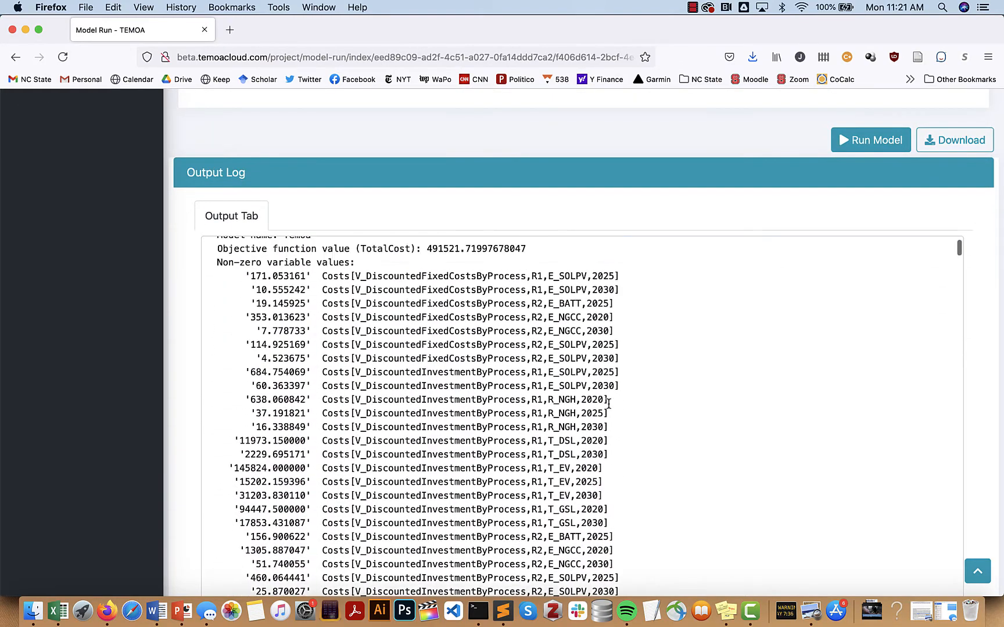
scroll(607, 403, "up", 4)
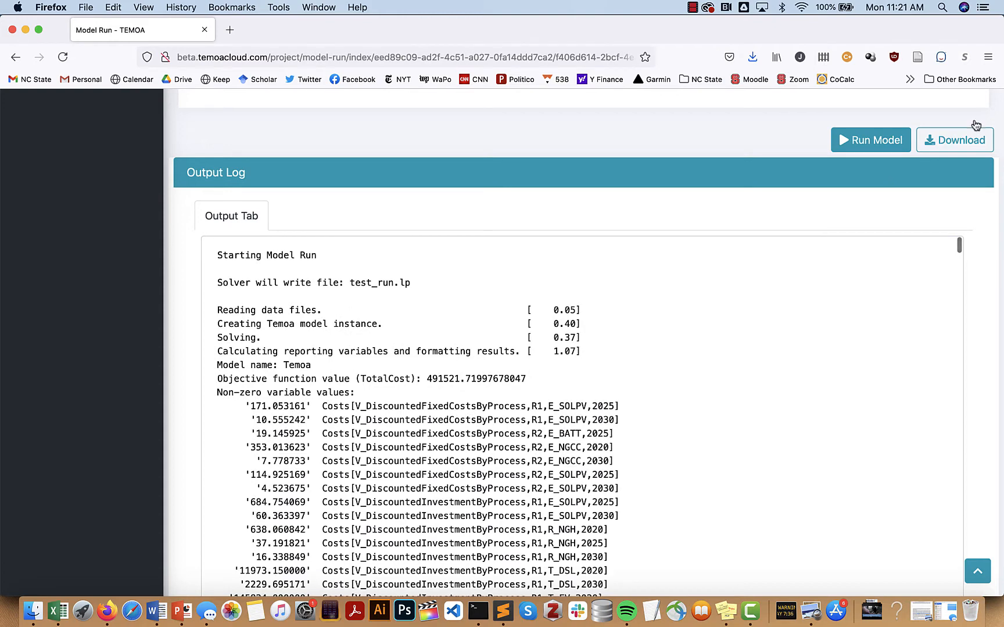
scroll(894, 223, "up", 3)
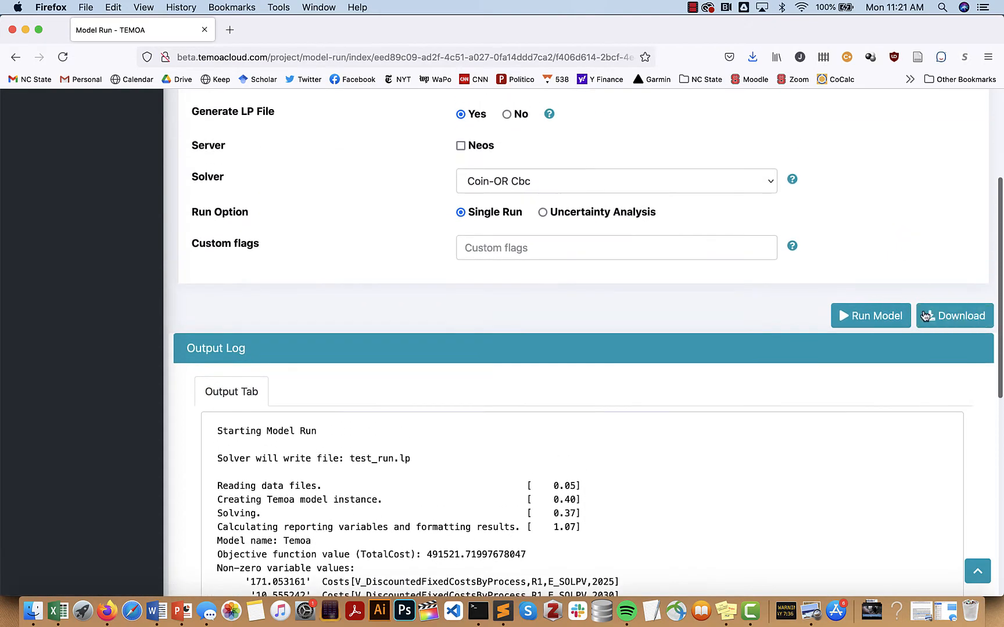
Download the results archive db_io_52302A.zip and save it in the Temoa_results folder
left_click(925, 315)
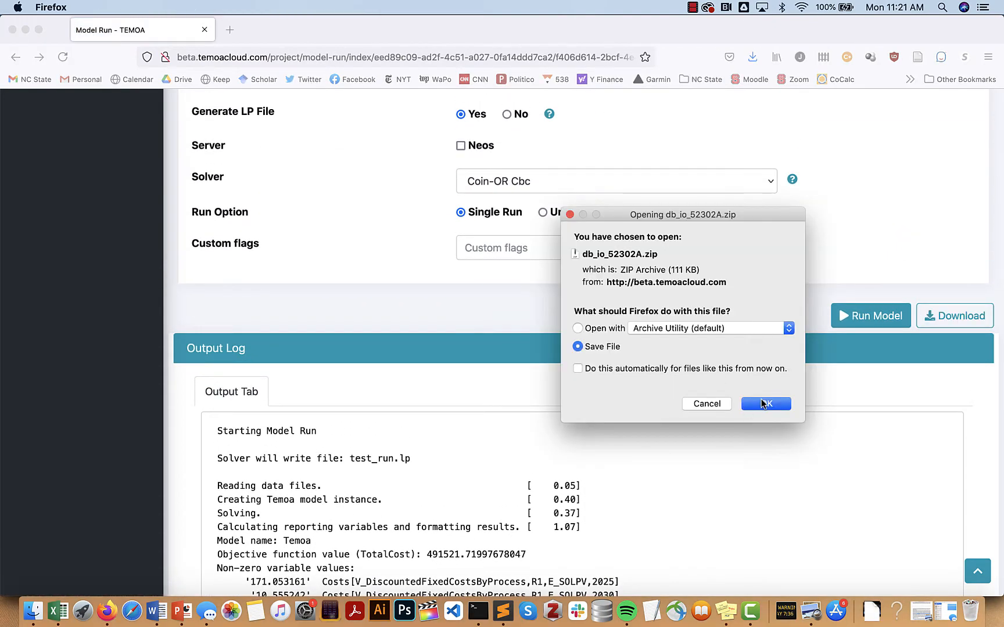
left_click(764, 403)
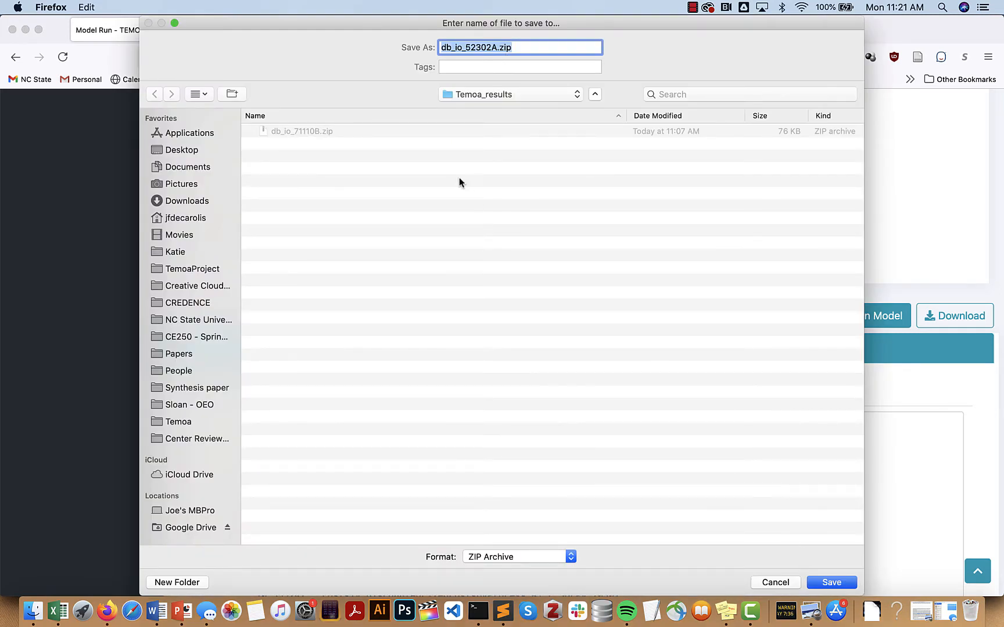
left_click(831, 582)
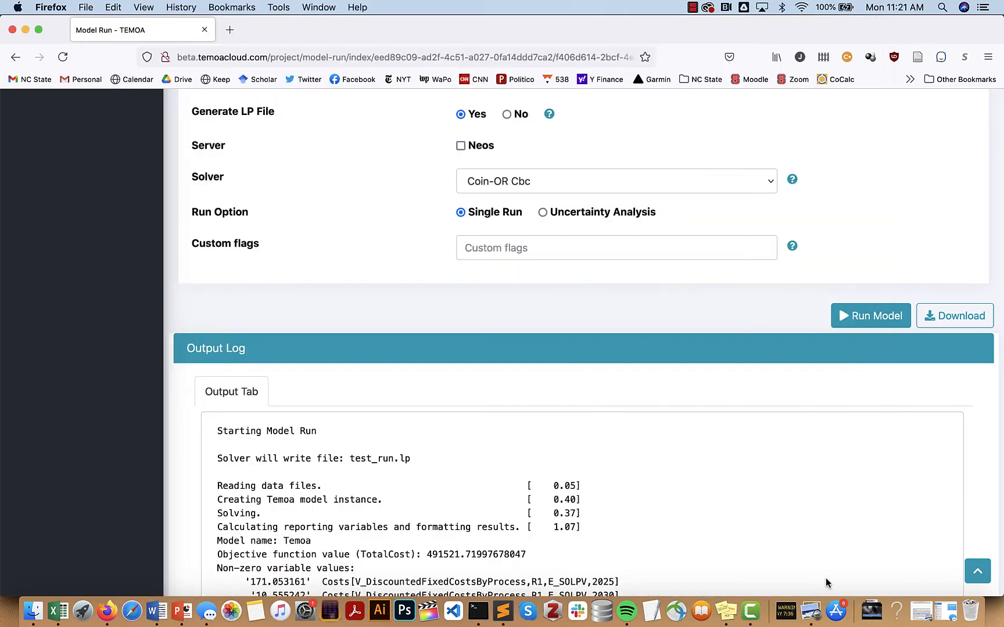
In Finder, unzip db_io_52302A.zip in Desktop/Temoa_results and open the extracted folder
key("super+Tab")
key("super+Tab")
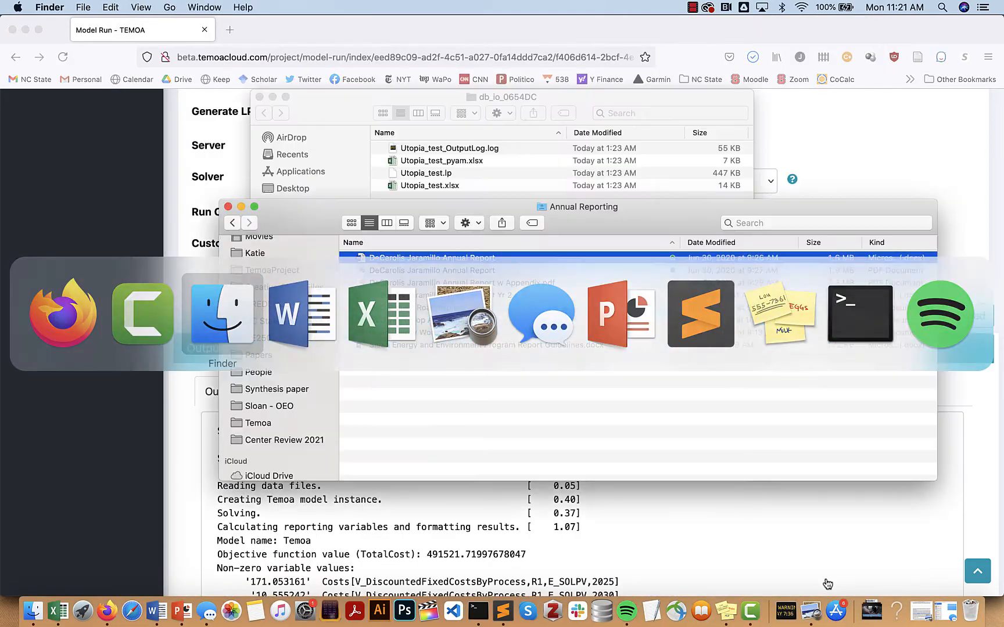
scroll(266, 337, "up", 5)
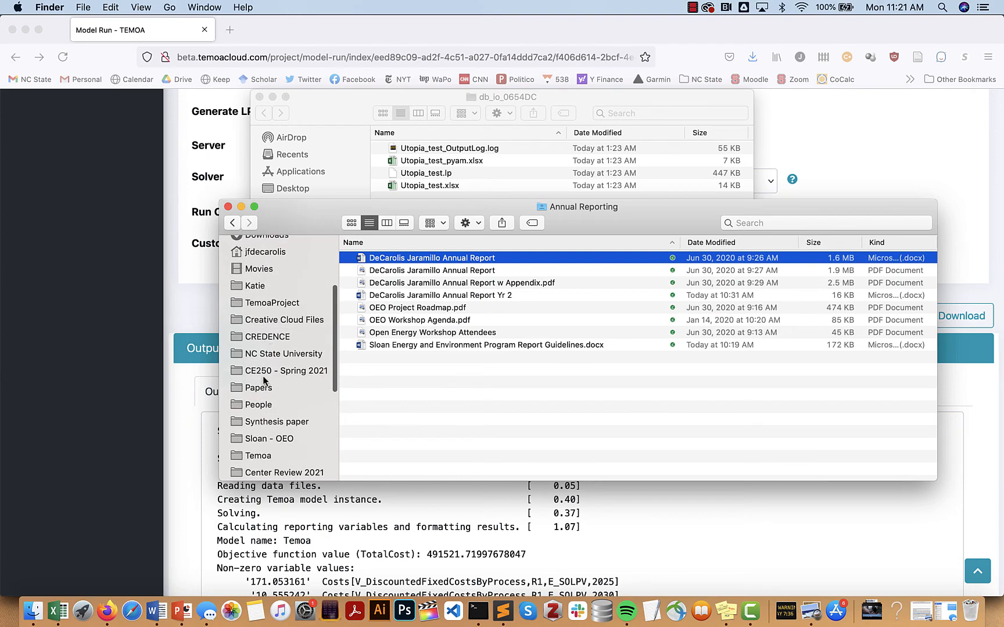
left_click(268, 273)
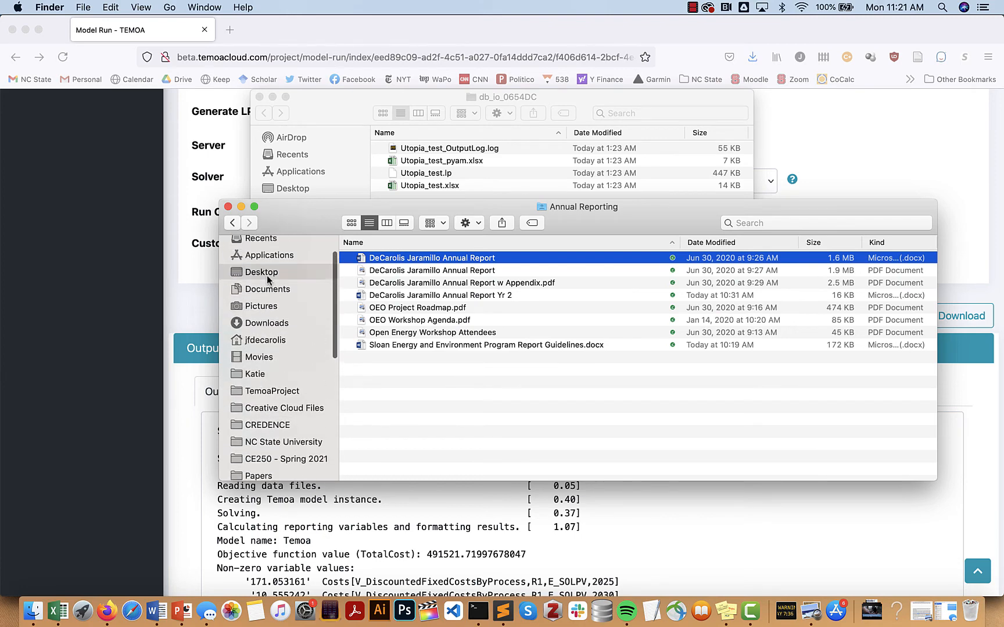
double_click(393, 261)
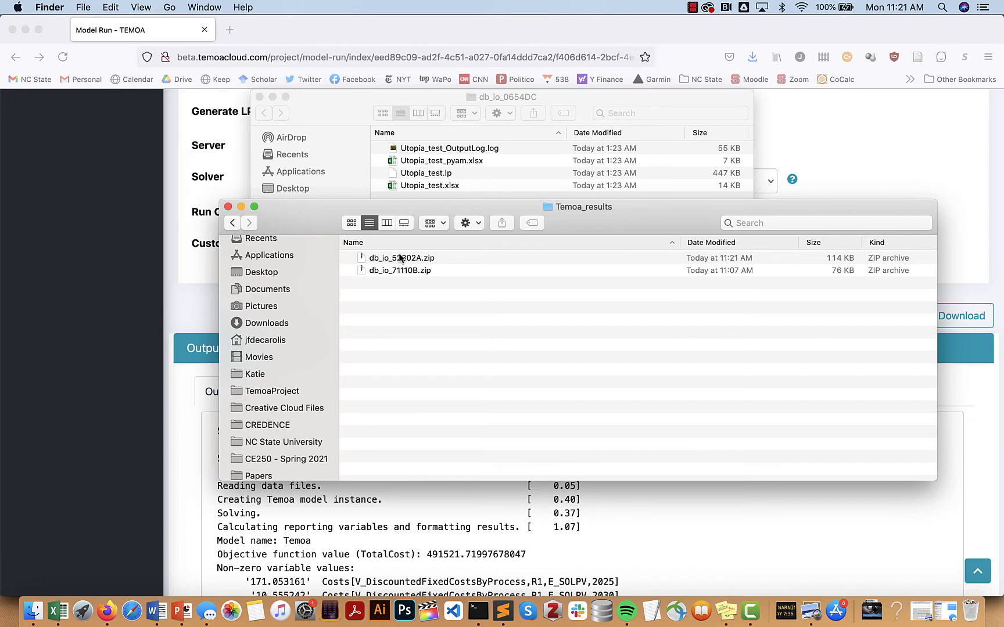
double_click(399, 258)
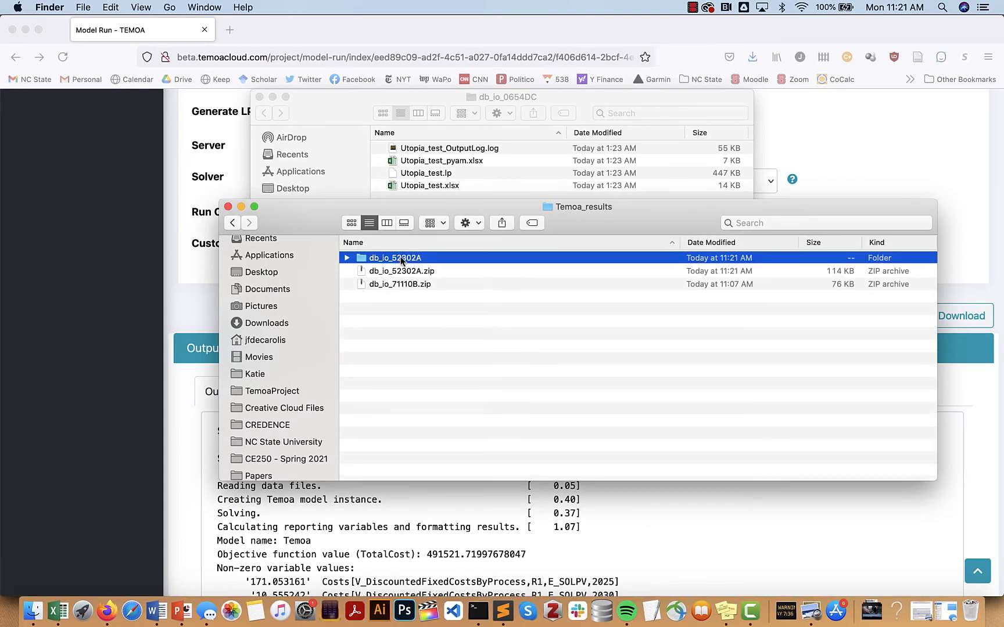
double_click(401, 259)
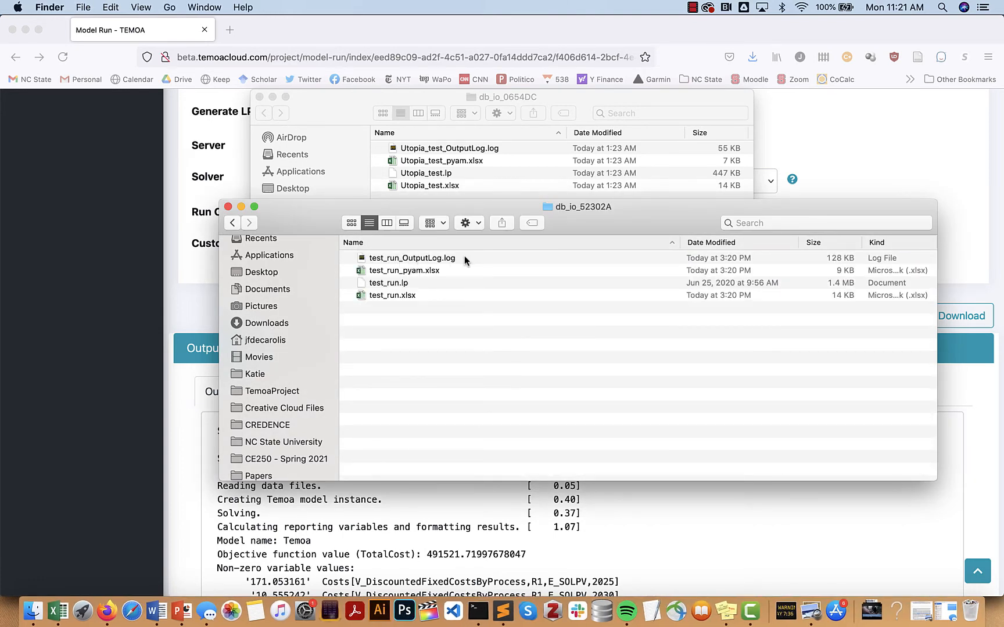
View test_run_OutputLog.log in Console, then close it
double_click(436, 258)
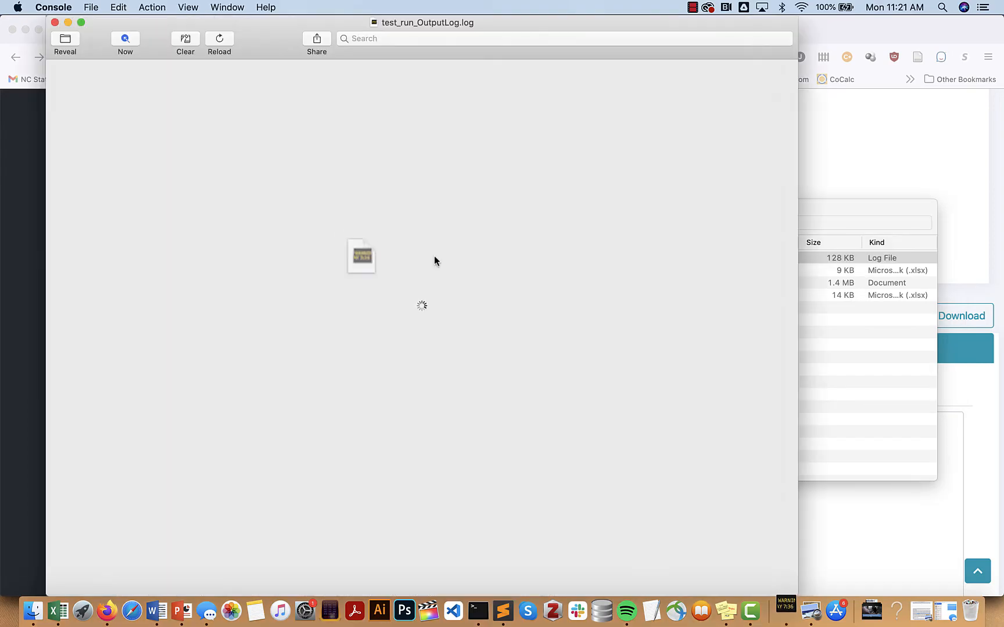
scroll(434, 257, "up", 15)
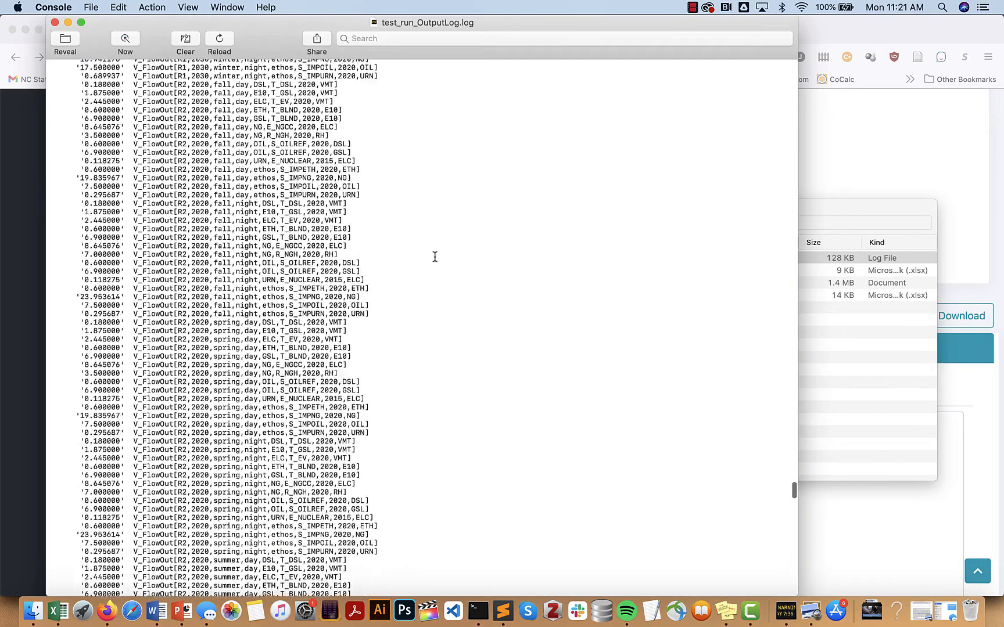
left_click(54, 22)
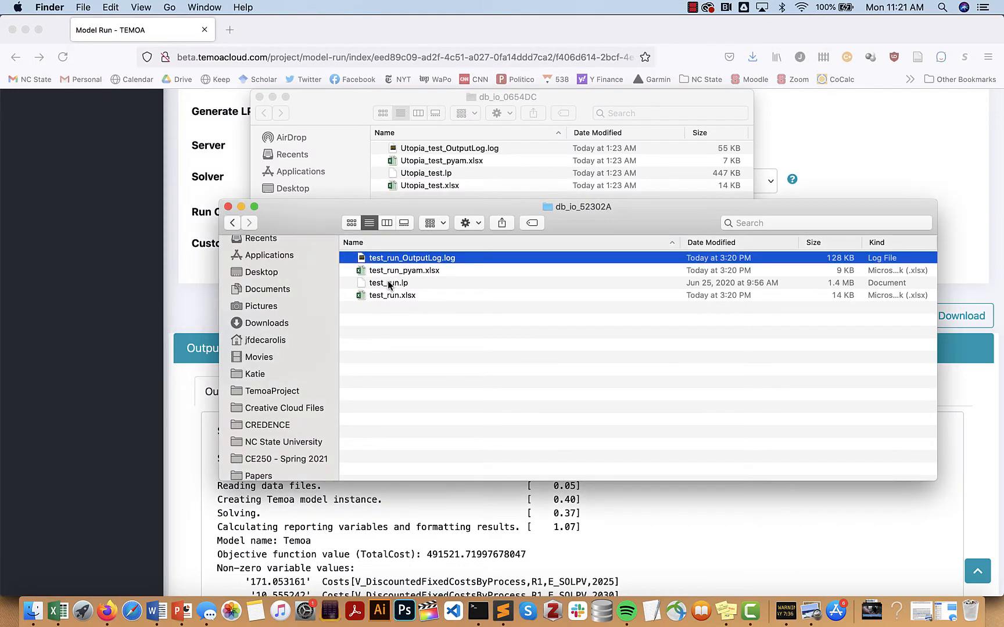
Open the test_run.xlsx workbook in Excel after test_run.lp fails to open
left_click(384, 283)
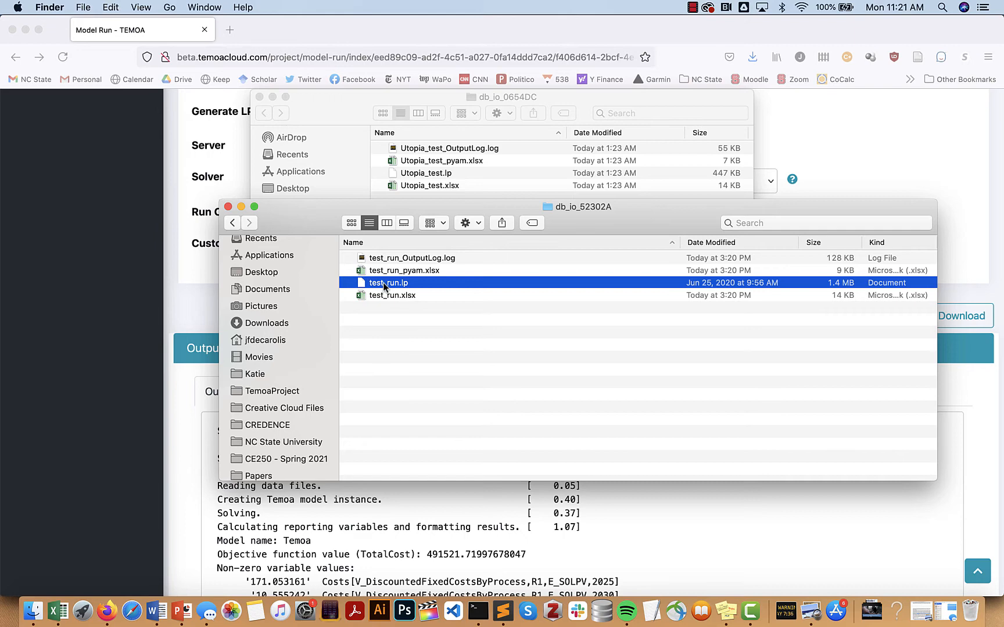
double_click(384, 283)
key("Escape")
double_click(385, 295)
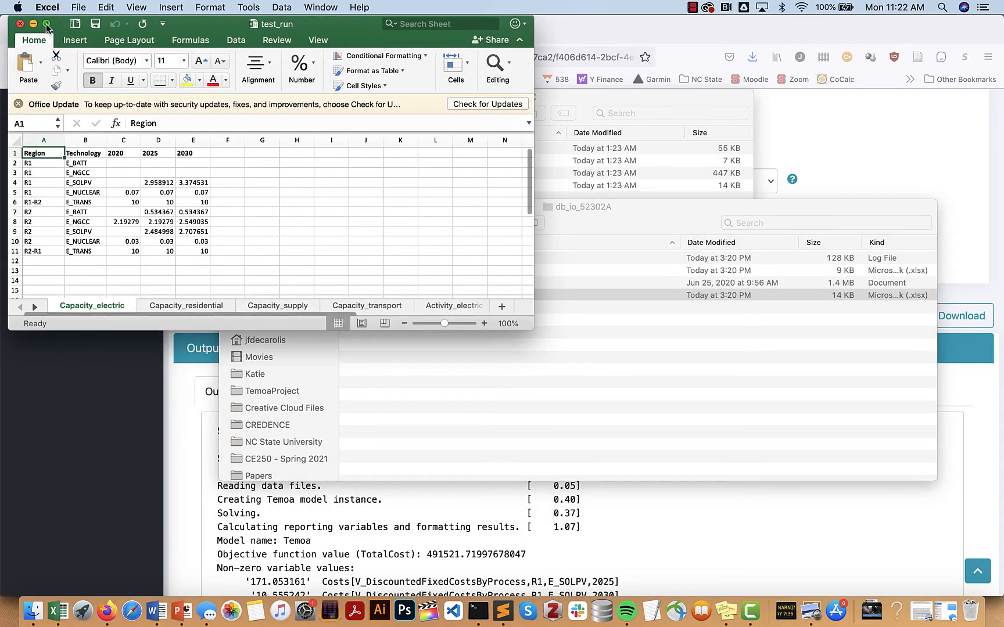
Go full screen and view the Capacity_residential, Capacity_supply and Capacity_transport sheets
left_click(47, 24)
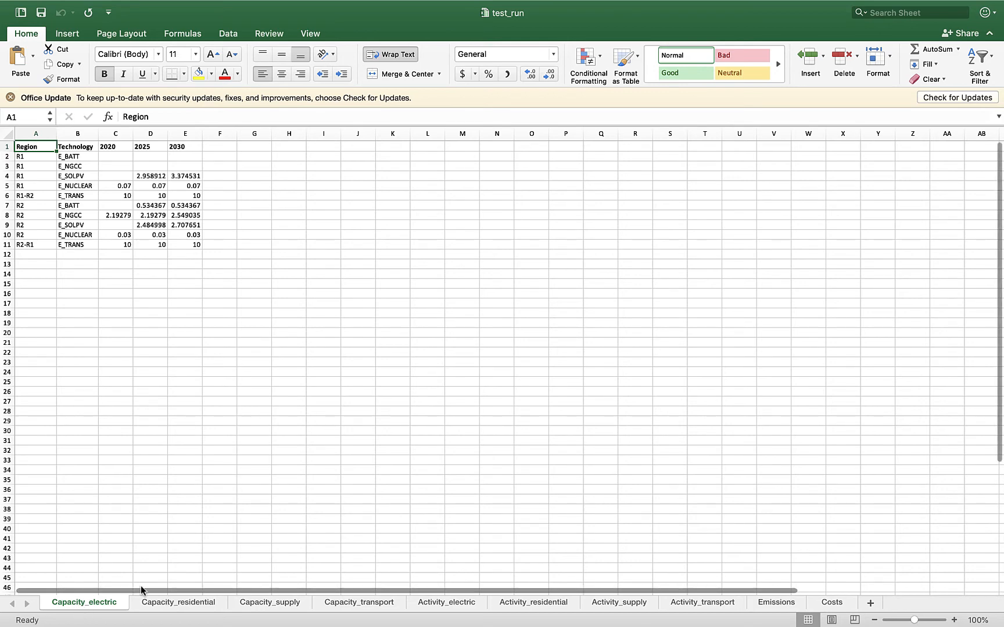
left_click(161, 607)
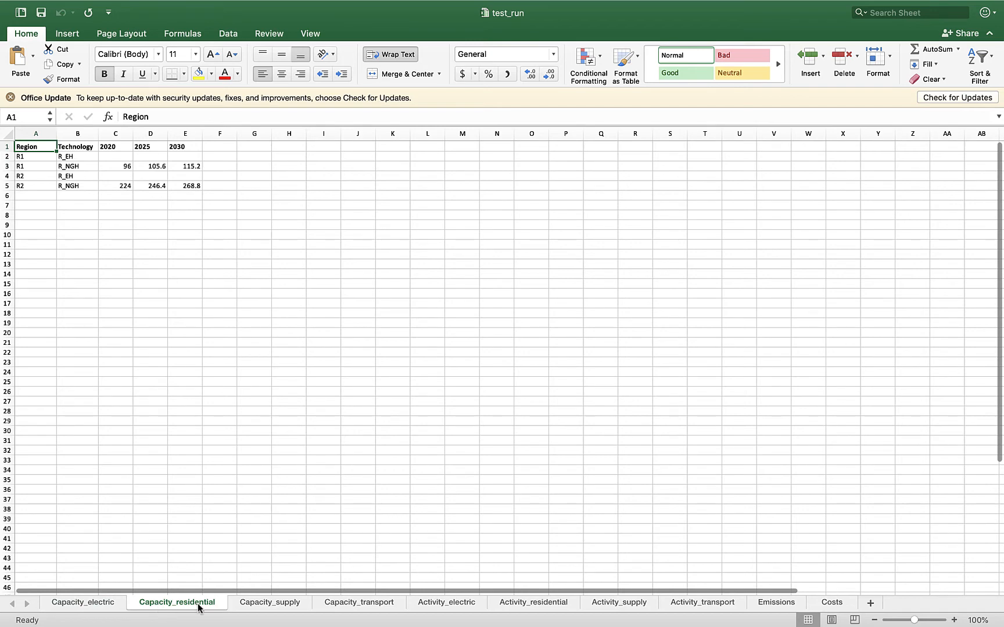
left_click(280, 609)
left_click(359, 609)
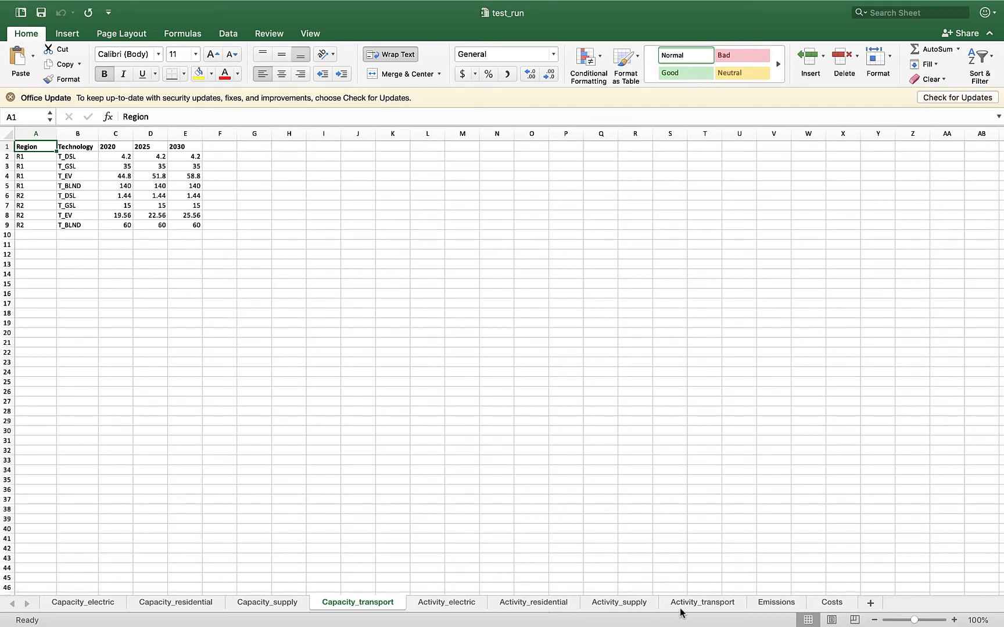
Check the Emissions and Costs sheets, then close test_run.xlsx
left_click(765, 605)
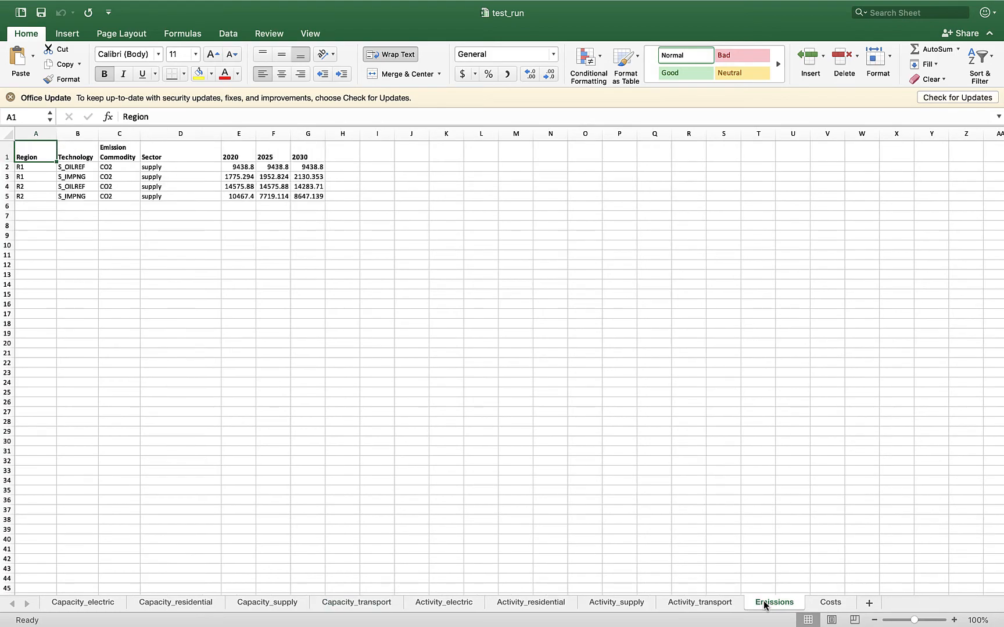
left_click(829, 602)
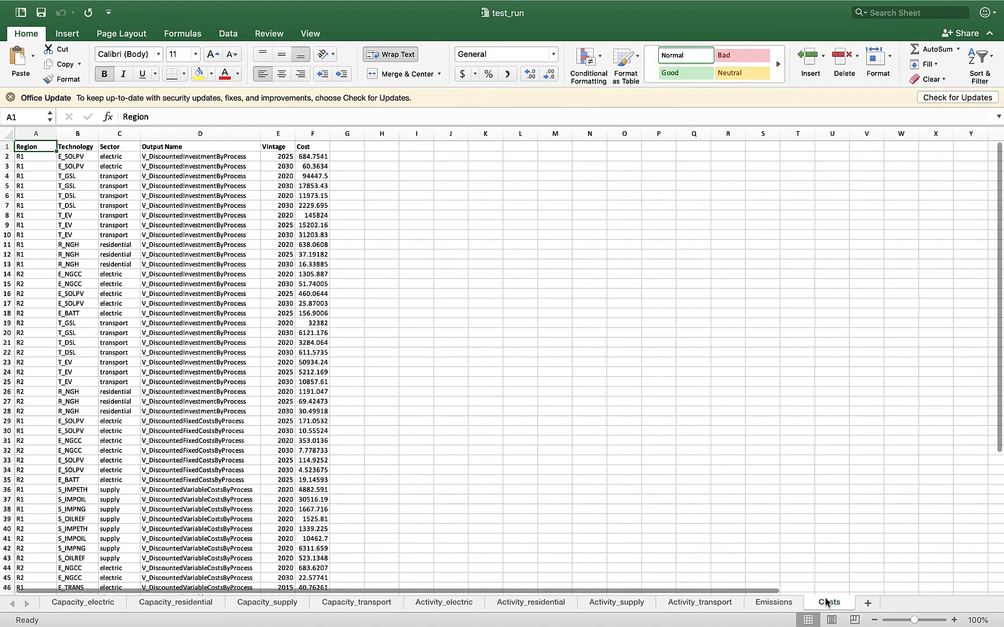
scroll(307, 209, "down", 3)
scroll(307, 209, "up", 3)
mouse_move(132, 4)
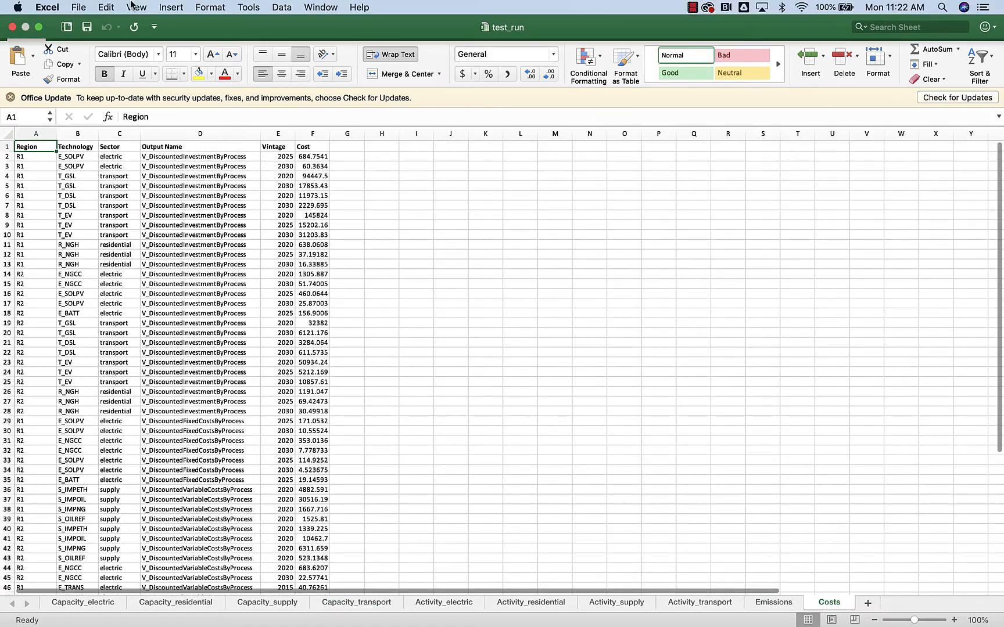
left_click(12, 27)
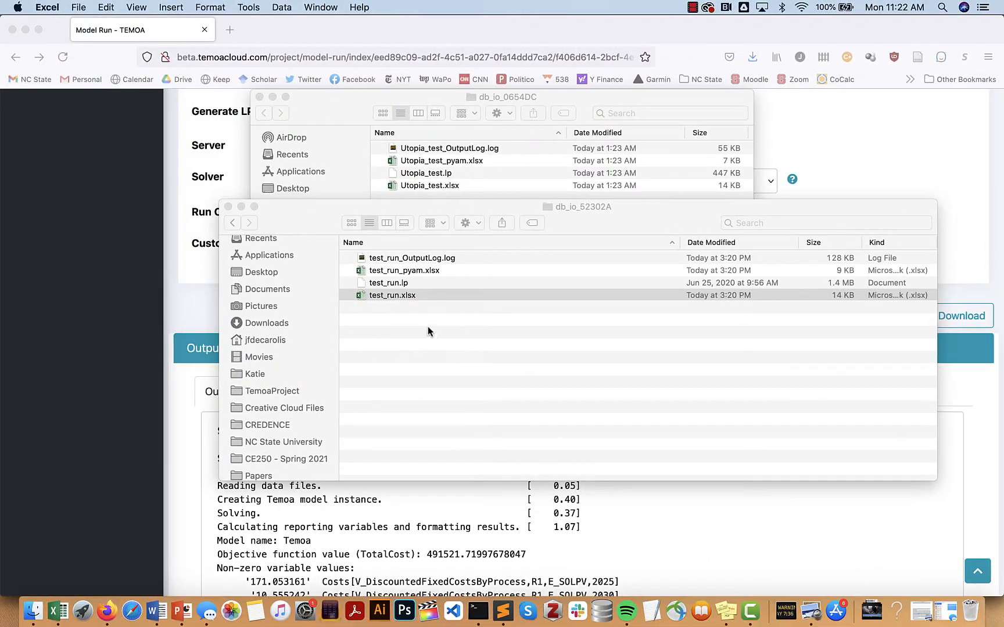
Scroll through test_run_pyam.xlsx, close it, then close the db_io_52302A Finder window
double_click(391, 269)
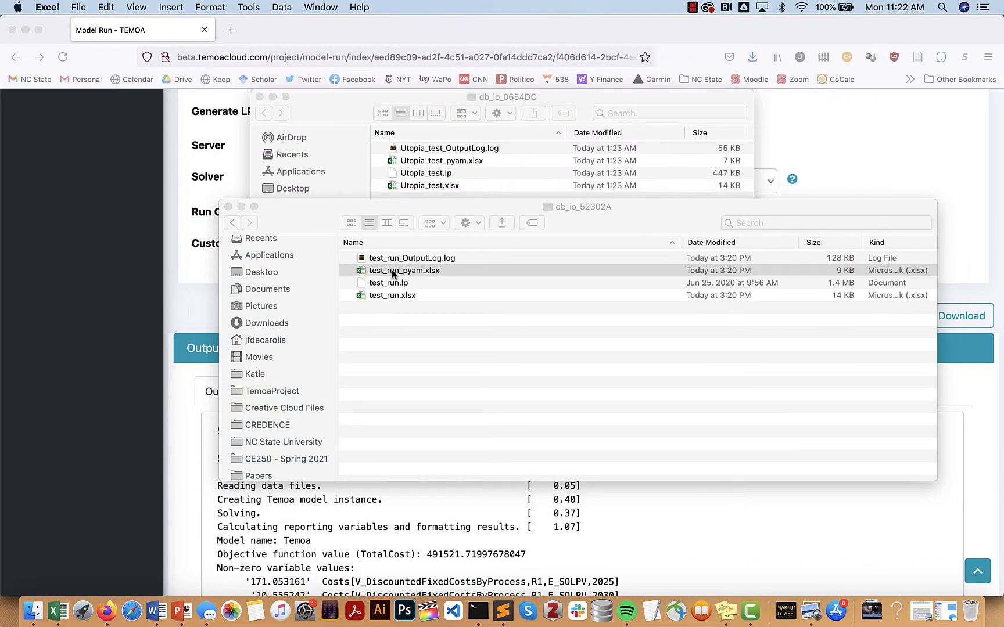
scroll(391, 270, "down", 15)
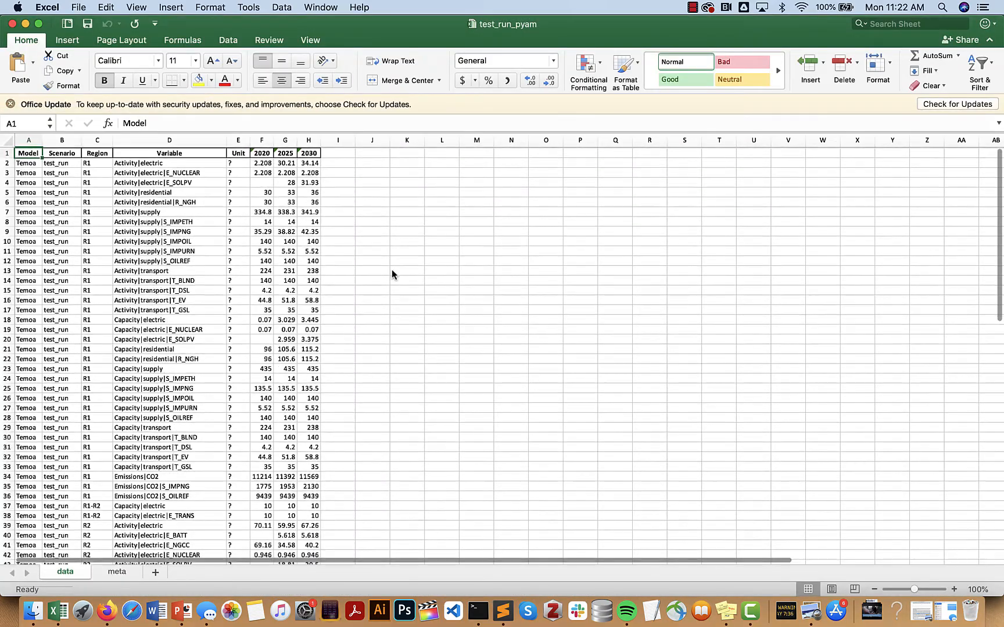
scroll(391, 270, "up", 20)
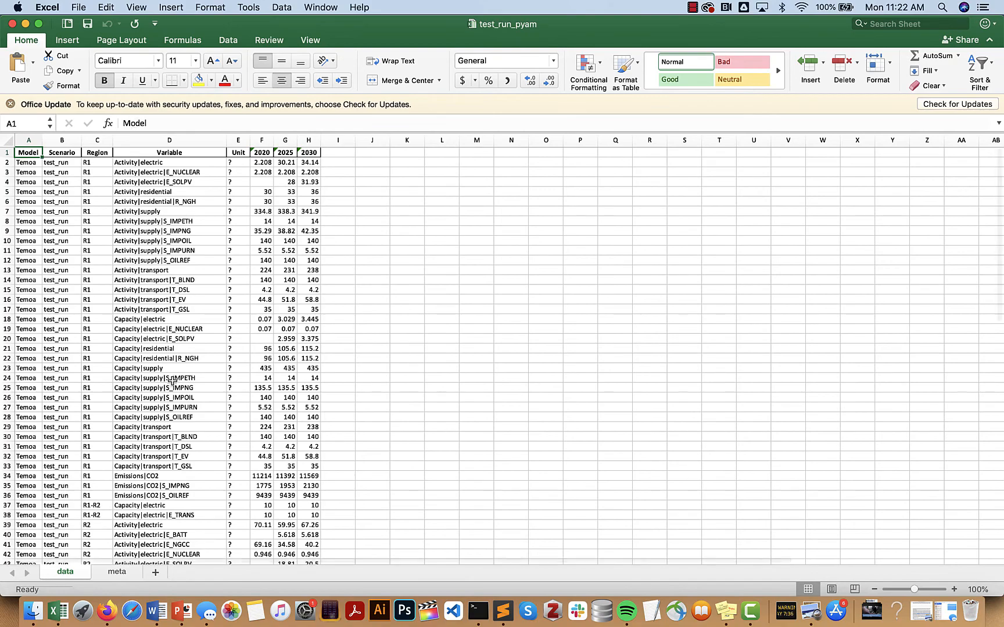
scroll(174, 388, "down", 12)
scroll(174, 388, "up", 12)
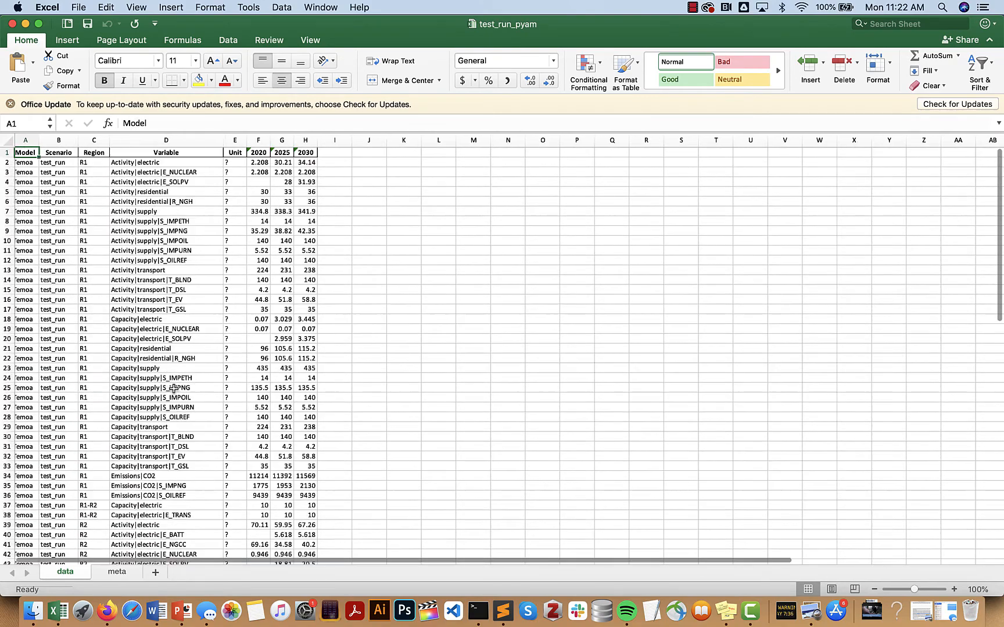
left_click(12, 24)
left_click(391, 457)
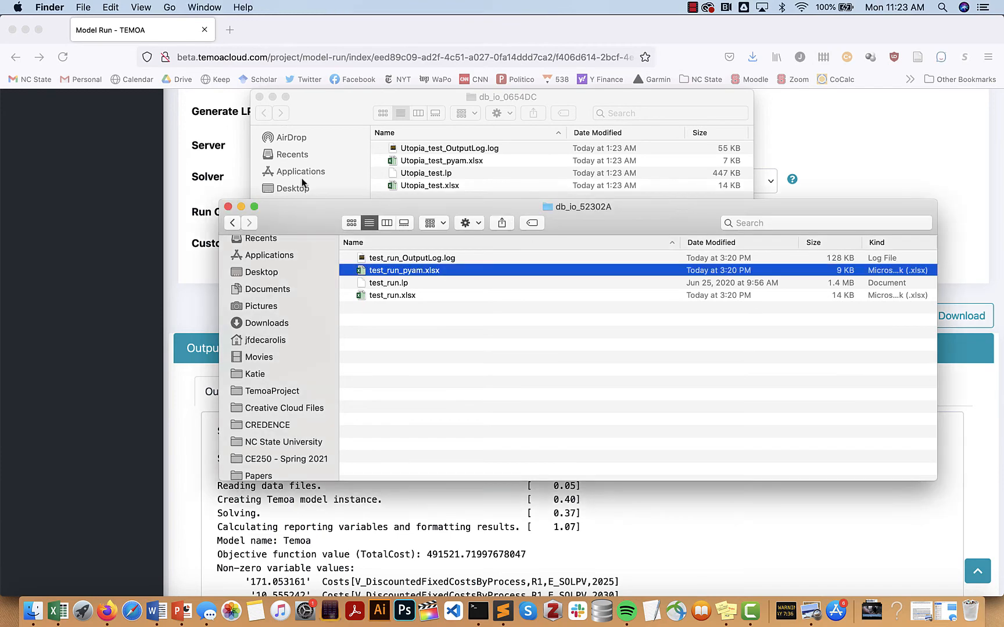
left_click(228, 207)
Close the db_io_0654DC folder window and bring the TEMOA browser page forward
left_click(261, 98)
scroll(425, 482, "up", 5)
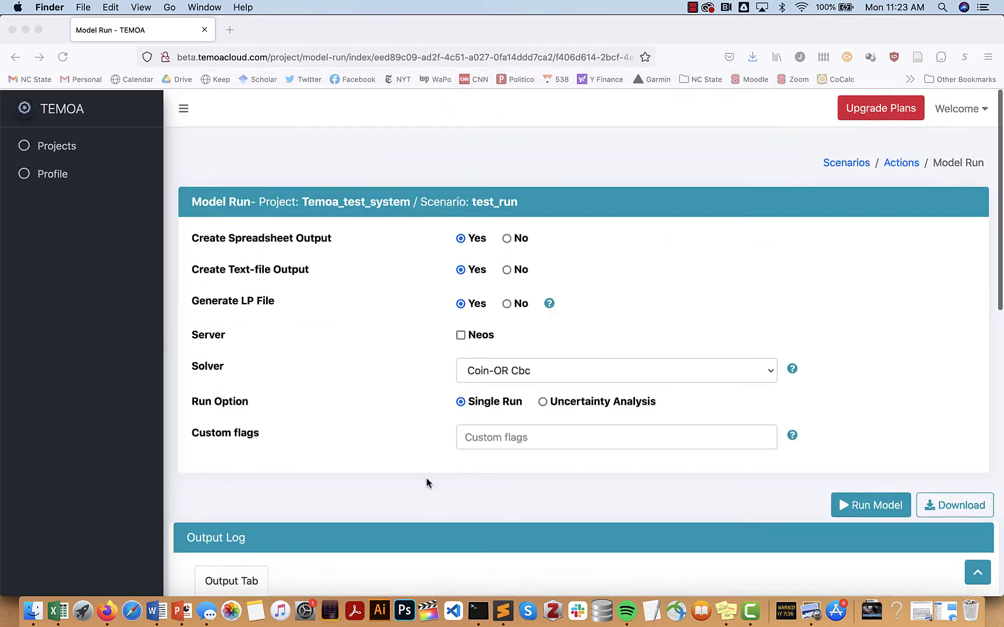
left_click(909, 161)
Review the test_run_4748DD model run details, then go to the scenario's Output Data page
left_click(908, 162)
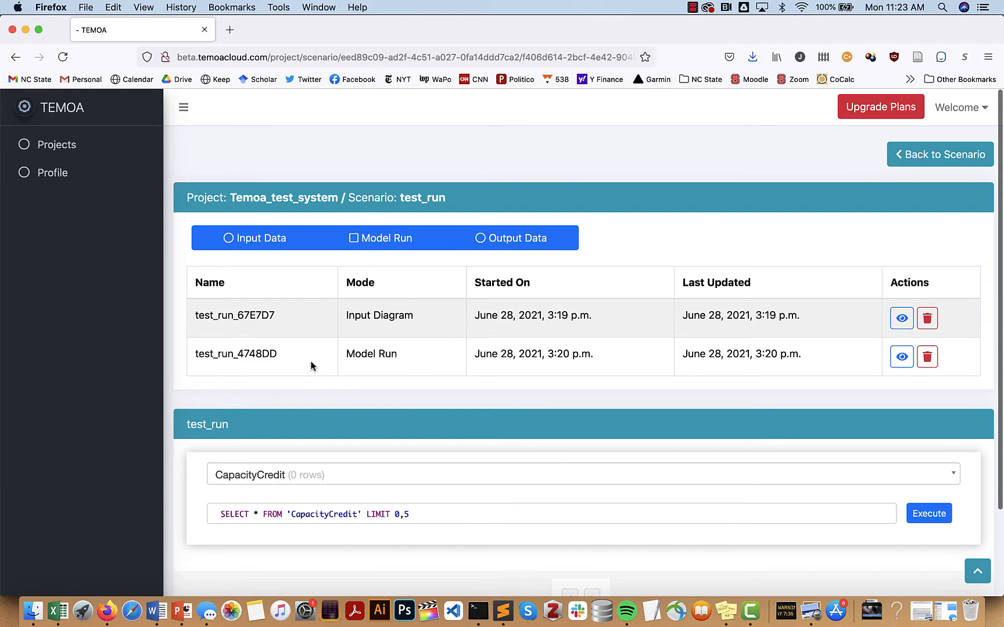
left_click(901, 356)
scroll(888, 441, "down", 2)
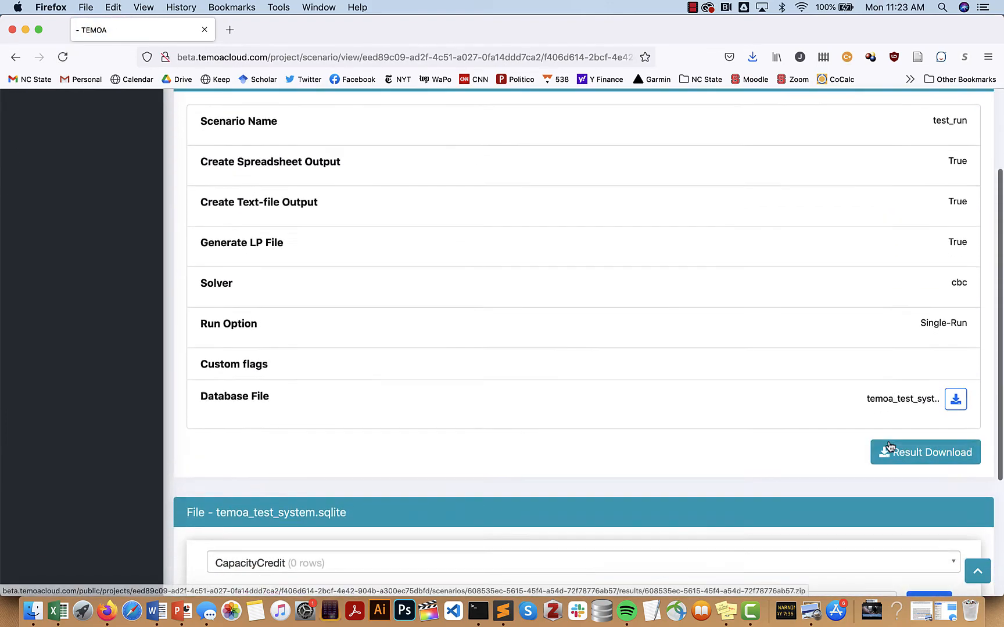
scroll(888, 441, "up", 1)
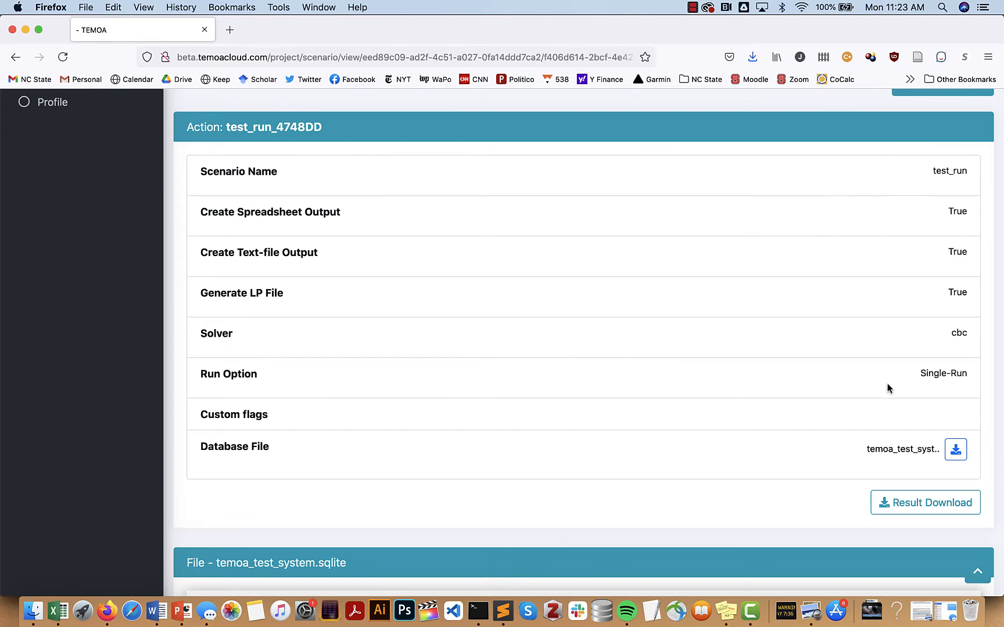
scroll(796, 166, "up", 2)
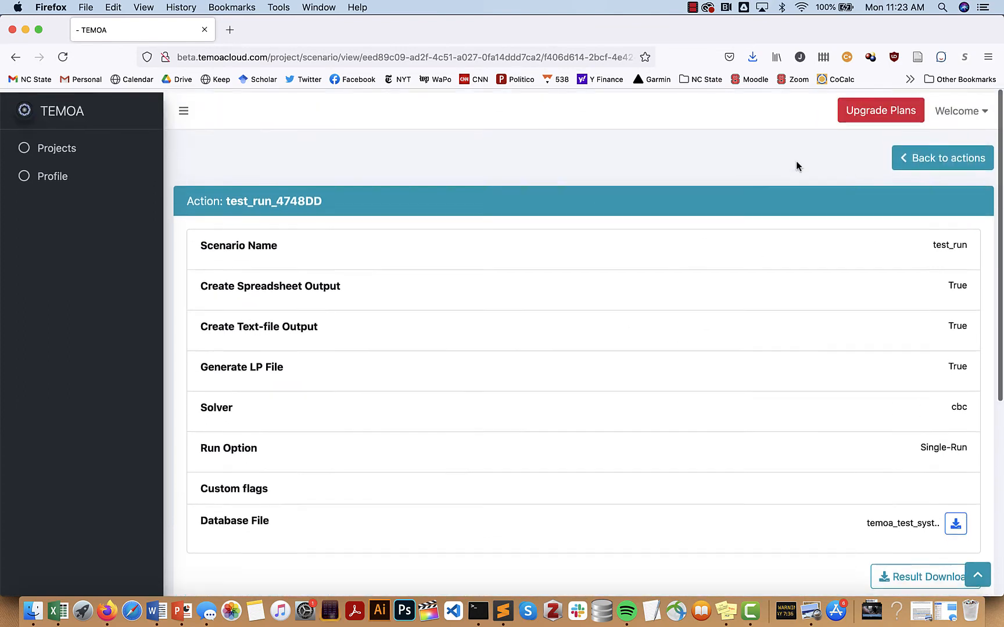
left_click(932, 157)
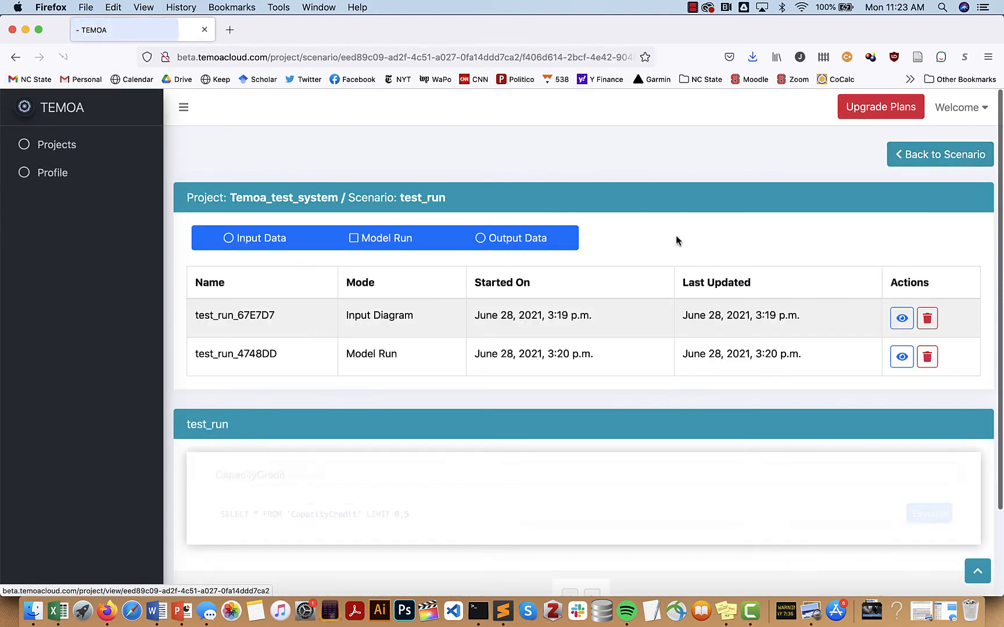
left_click(529, 237)
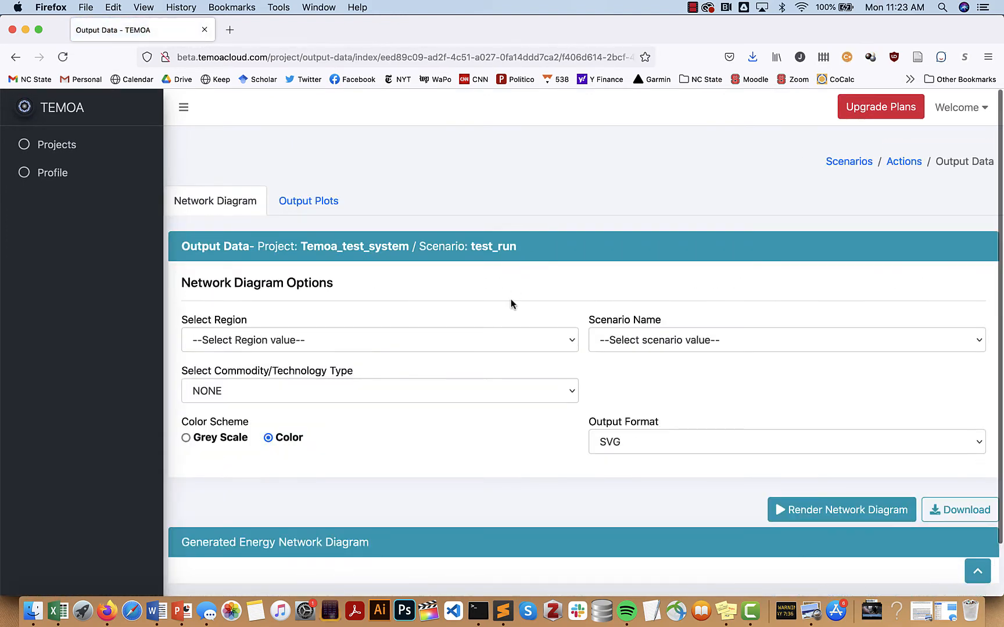
scroll(511, 303, "down", 1)
left_click(479, 316)
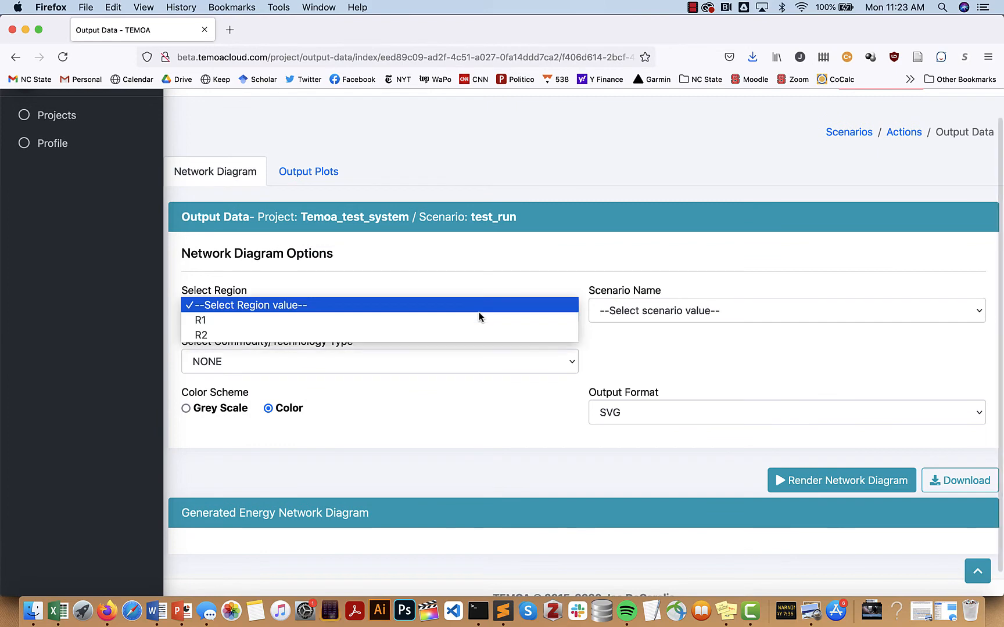
left_click(477, 319)
left_click(691, 314)
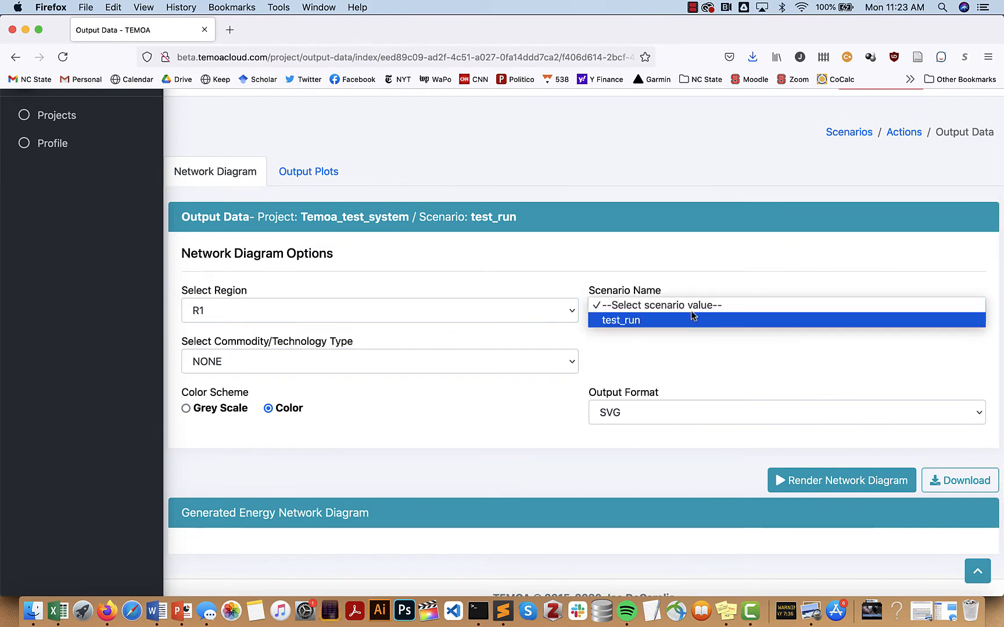
left_click(690, 319)
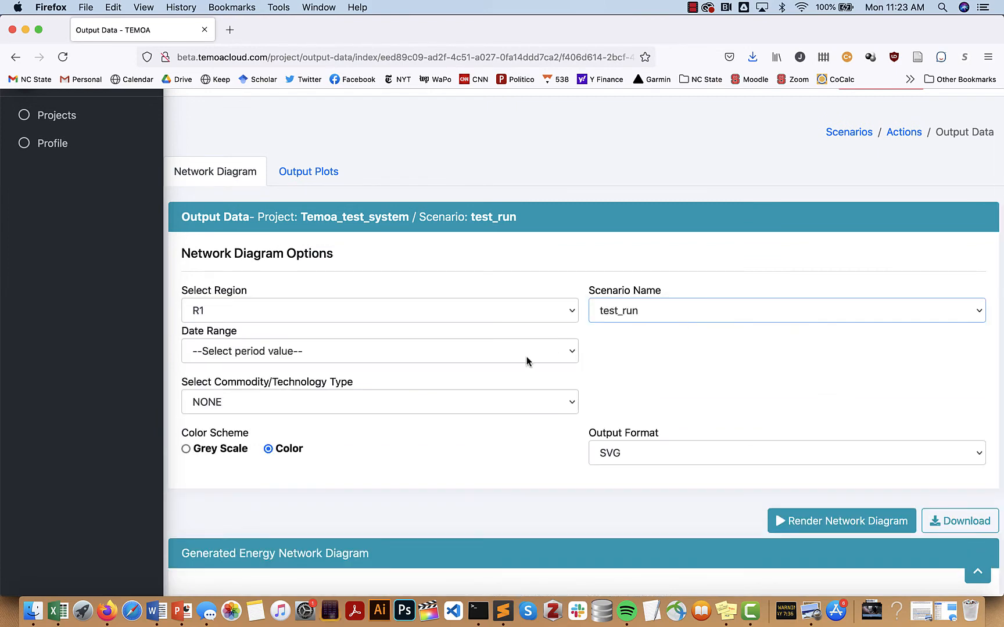
left_click(524, 351)
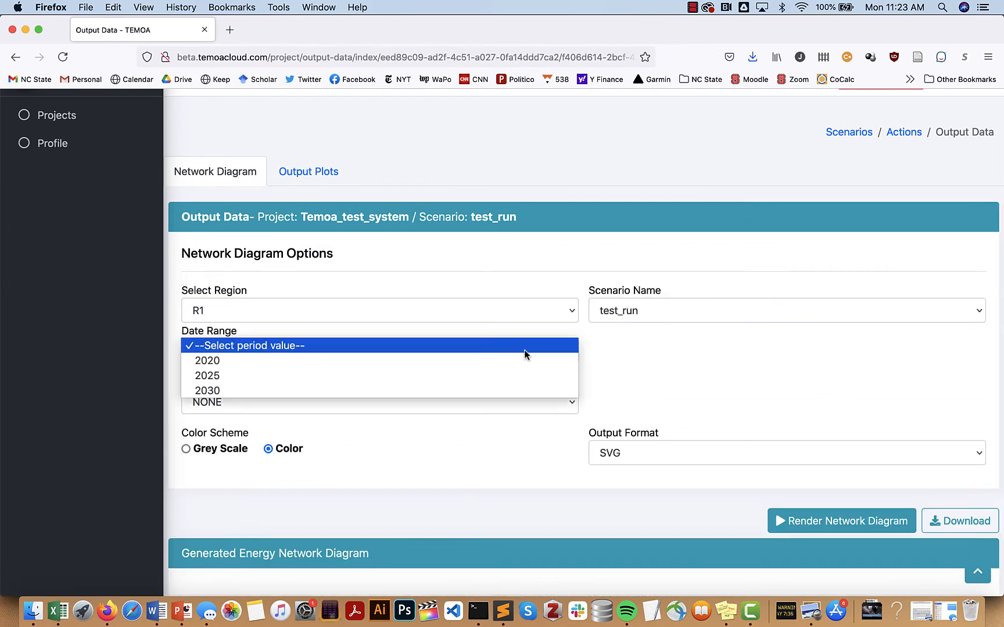
left_click(520, 386)
scroll(727, 390, "down", 2)
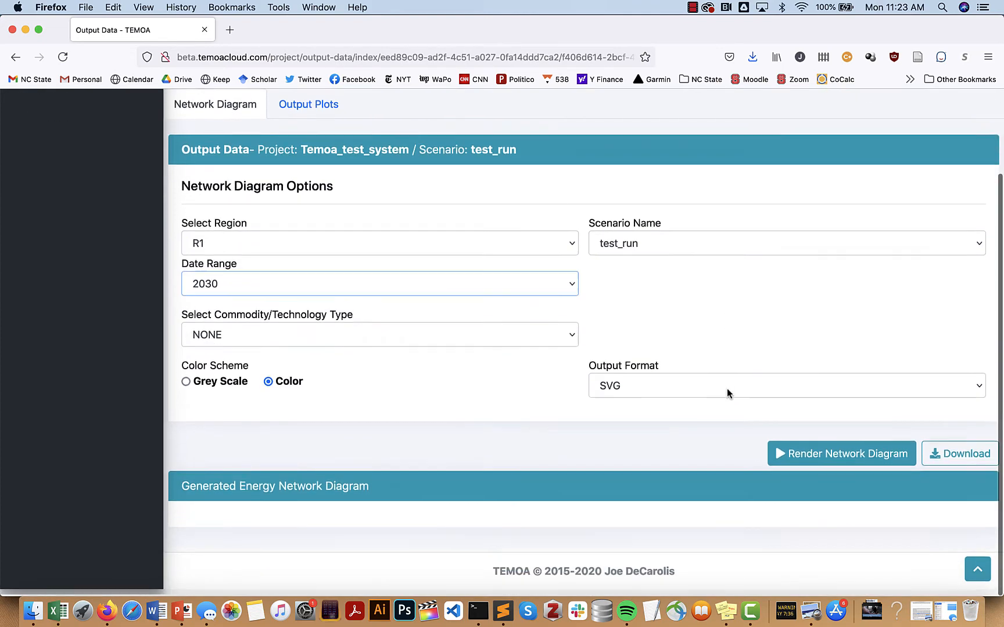
left_click(831, 457)
scroll(826, 464, "down", 10)
scroll(829, 463, "down", 1)
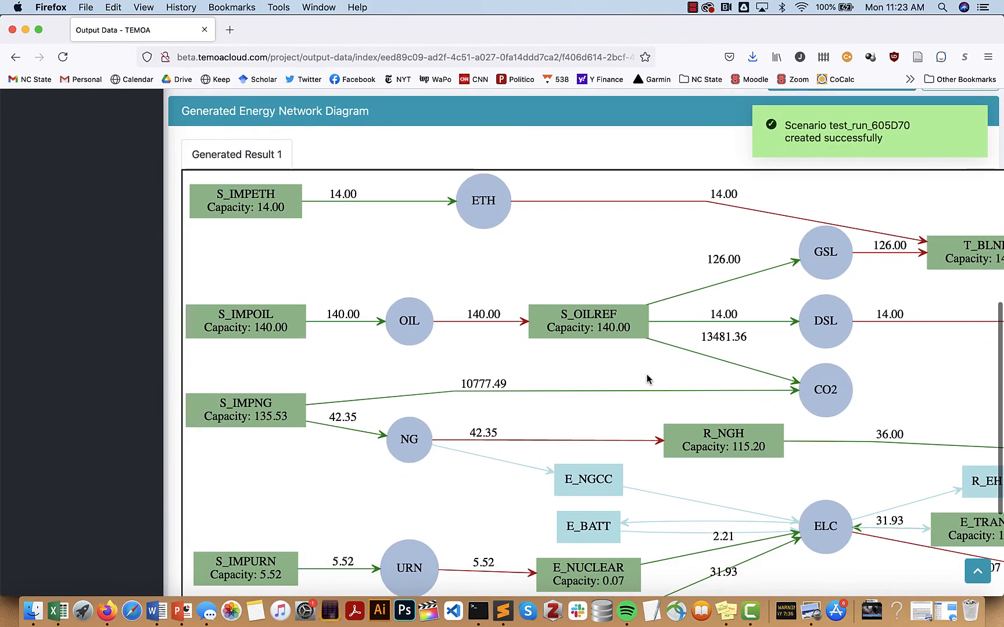
scroll(755, 387, "right", 2)
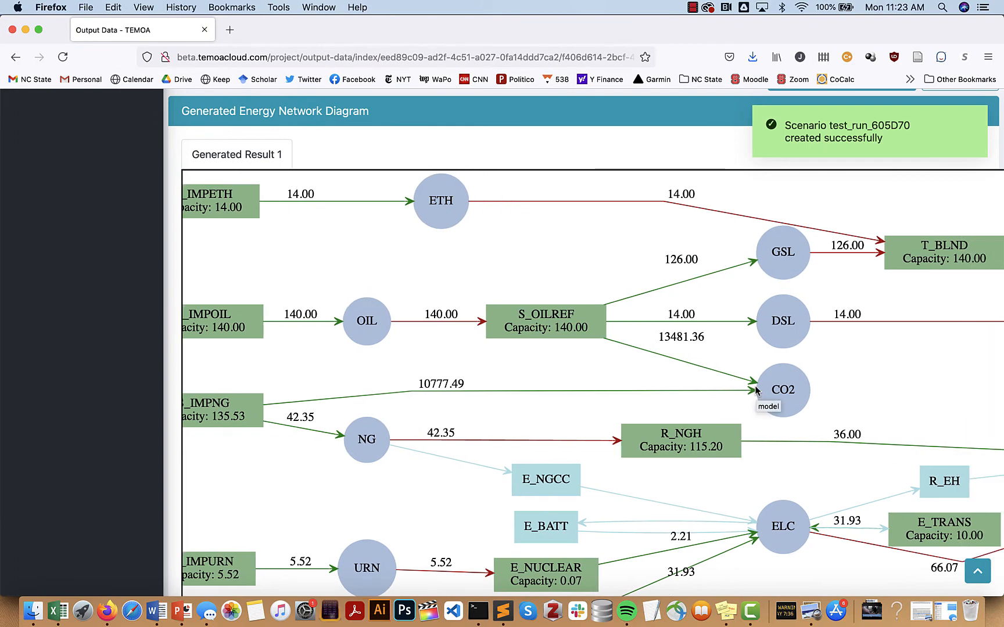
scroll(755, 390, "up", 1)
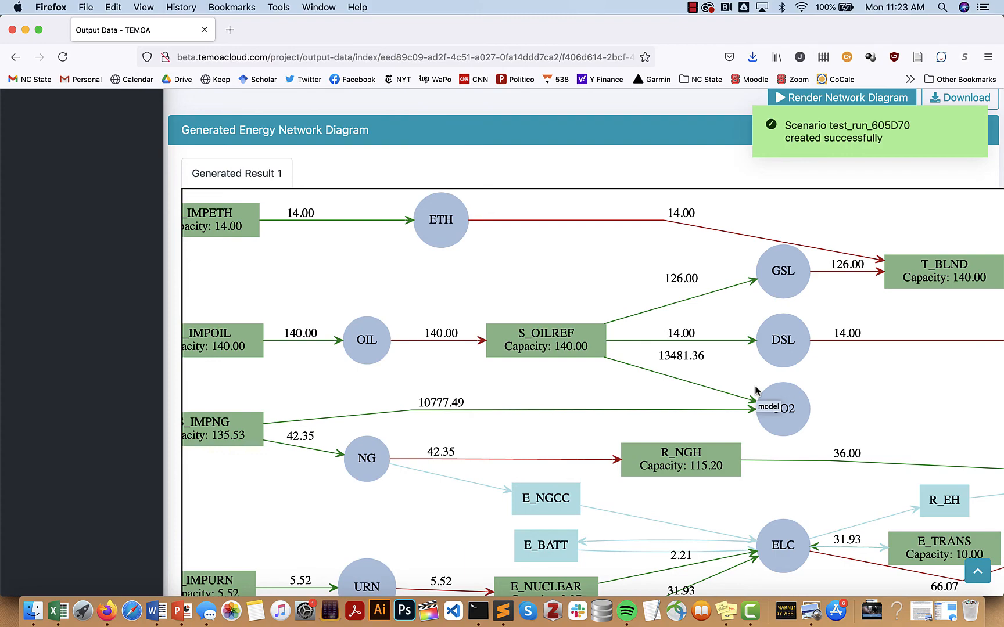
scroll(755, 390, "down", 5)
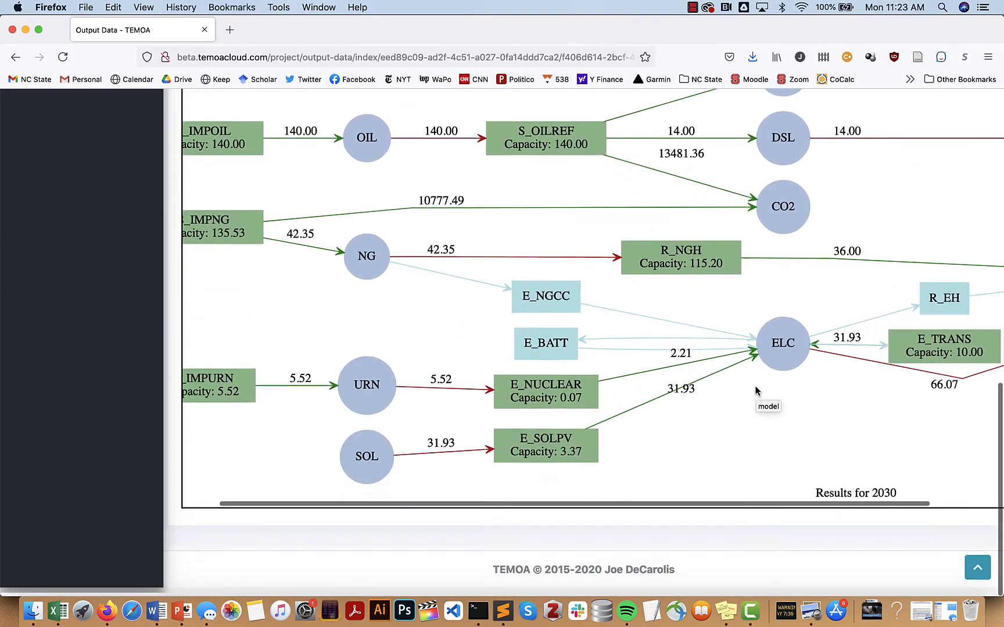
scroll(755, 390, "up", 7)
scroll(756, 389, "up", 8)
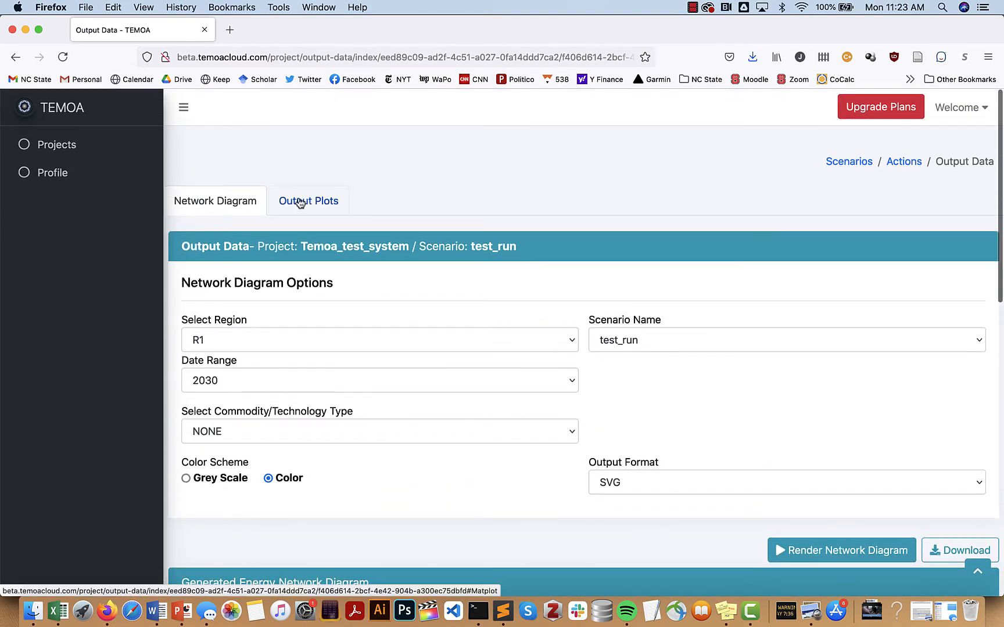
On the Output Plots form, select region R1 and the test_run scenario
left_click(301, 199)
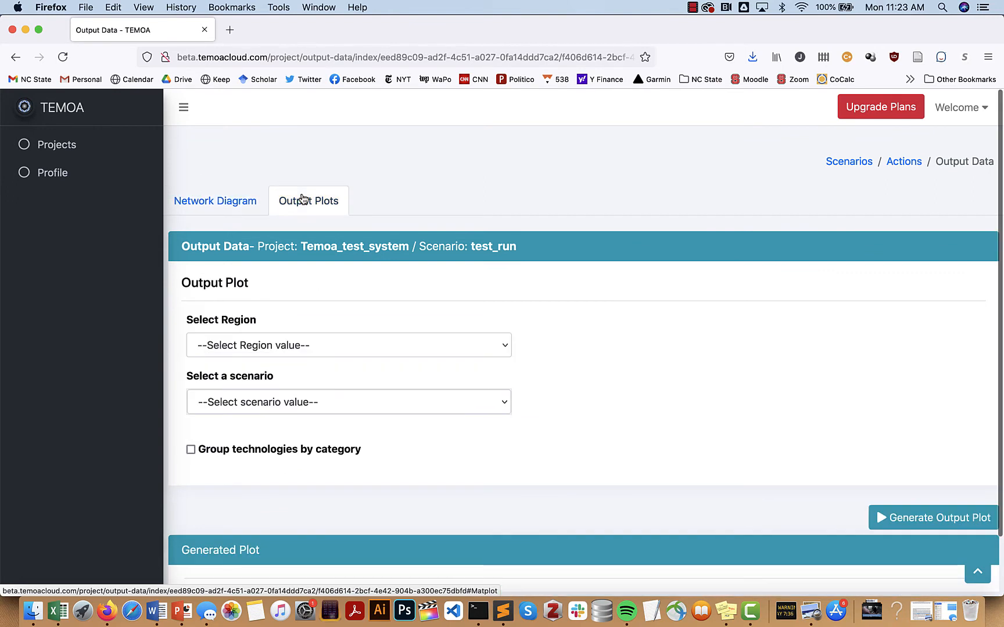
left_click(443, 344)
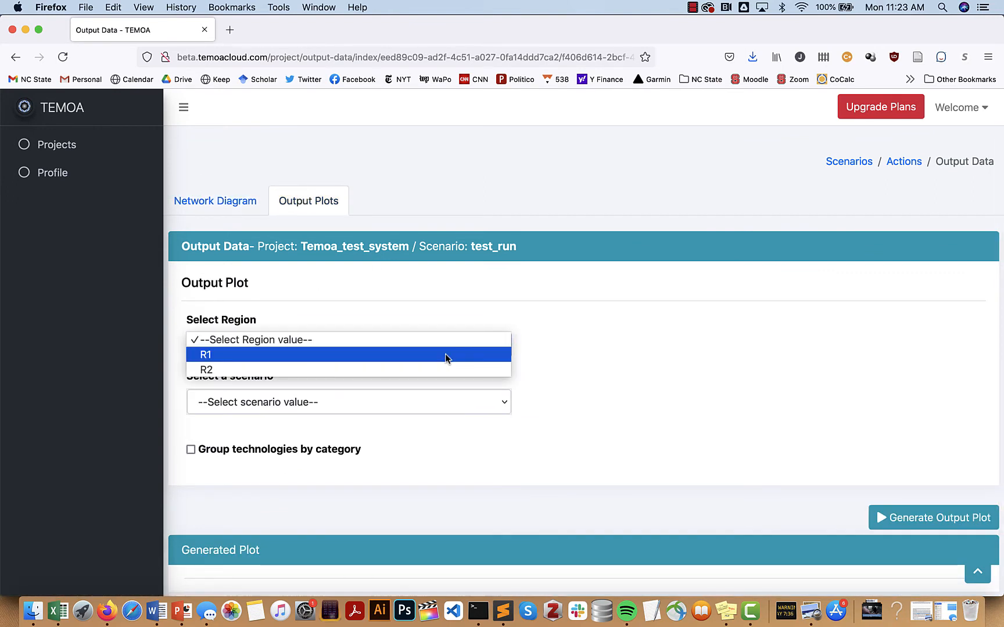
left_click(444, 354)
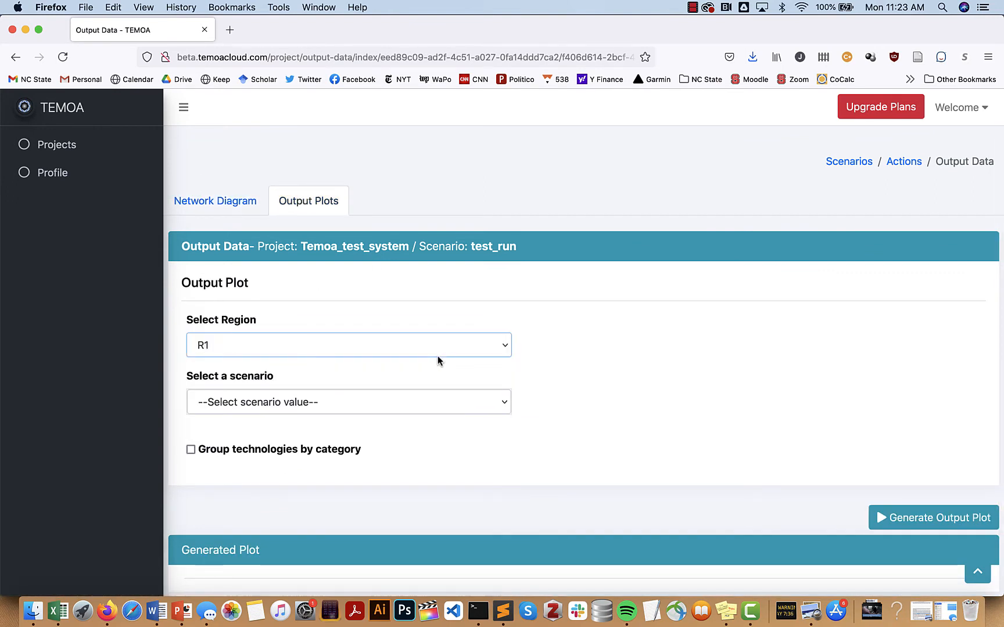
left_click(424, 394)
left_click(418, 412)
scroll(605, 478, "down", 1)
scroll(605, 479, "down", 2)
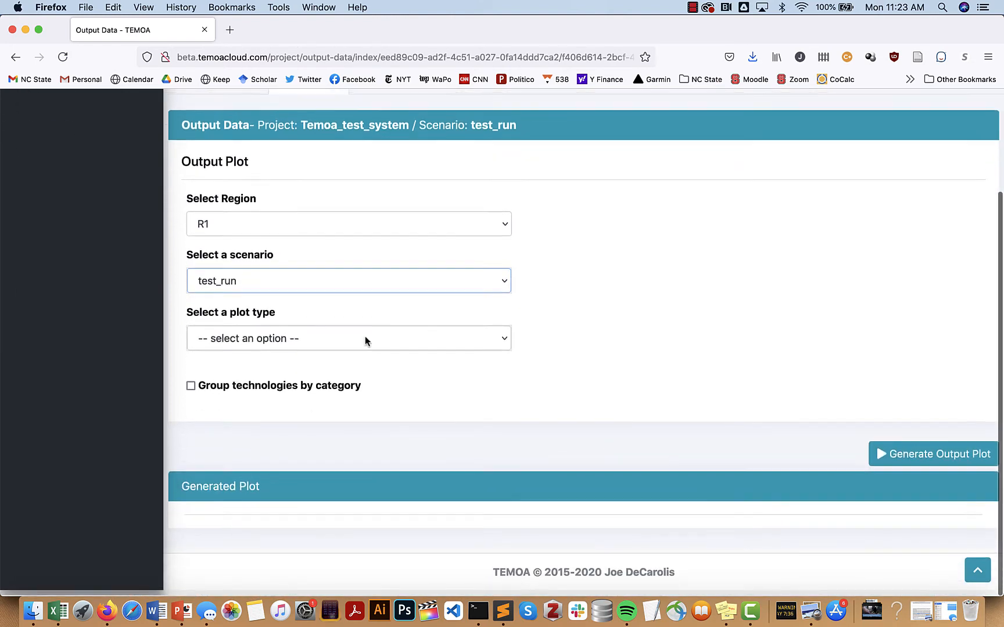
Choose plot type Capacity and sector electric, then generate and review the 2020–2030 plot
left_click(365, 335)
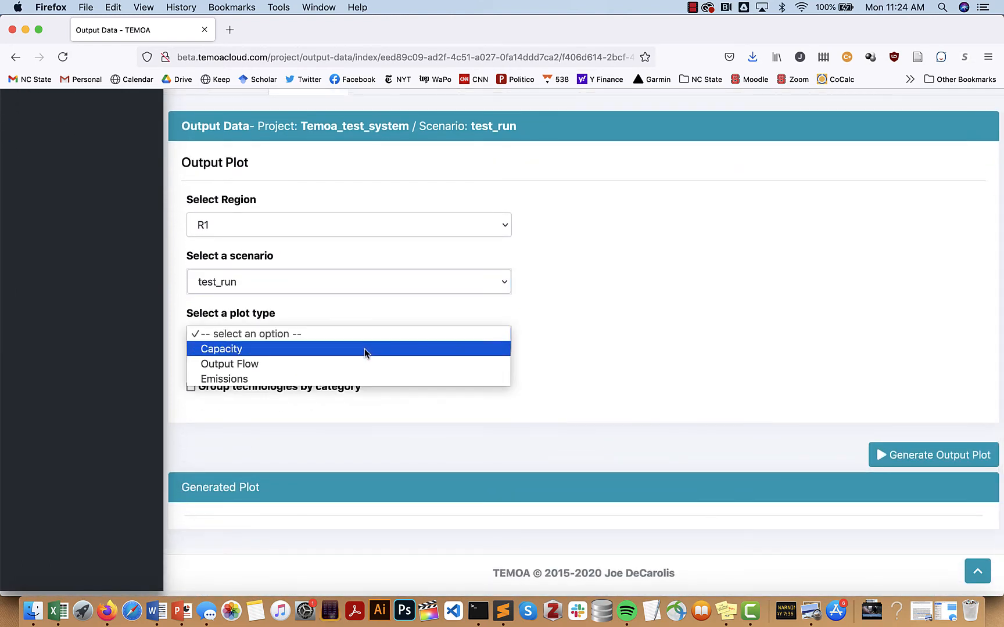
left_click(364, 348)
scroll(431, 396, "down", 1)
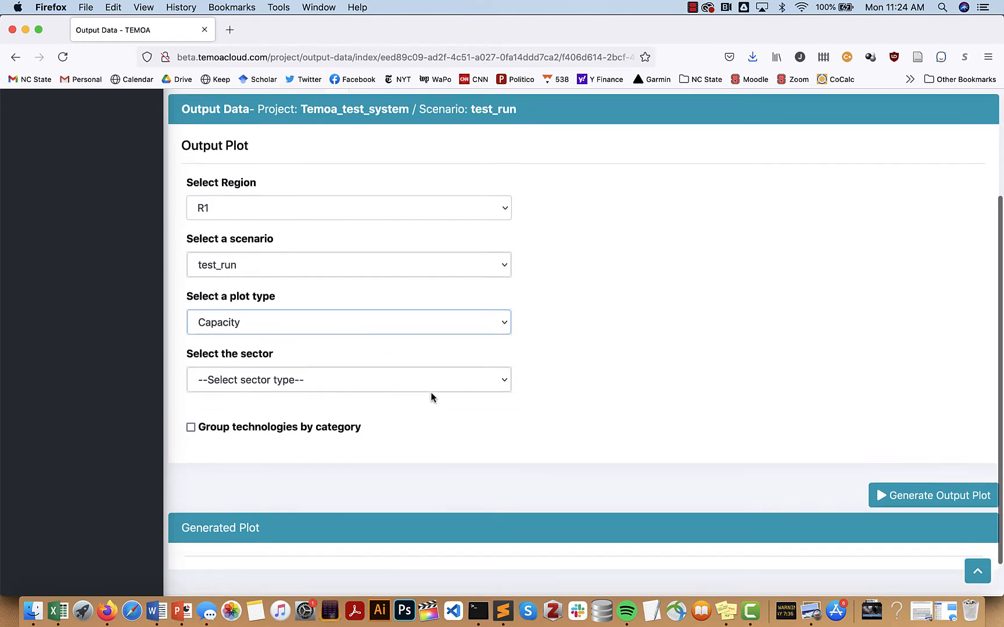
left_click(399, 369)
left_click(405, 397)
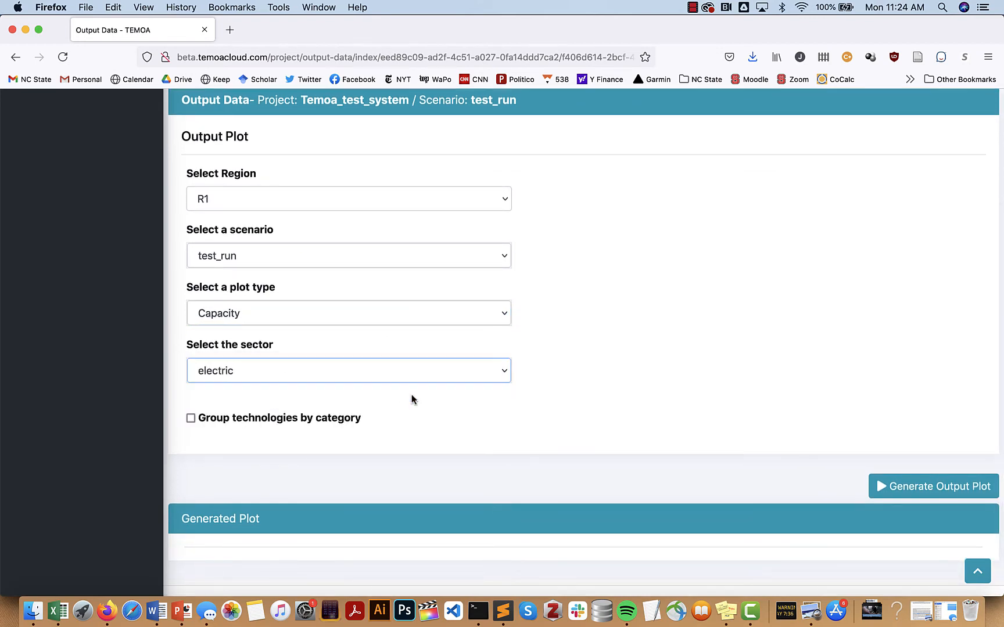
scroll(592, 434, "down", 1)
left_click(902, 463)
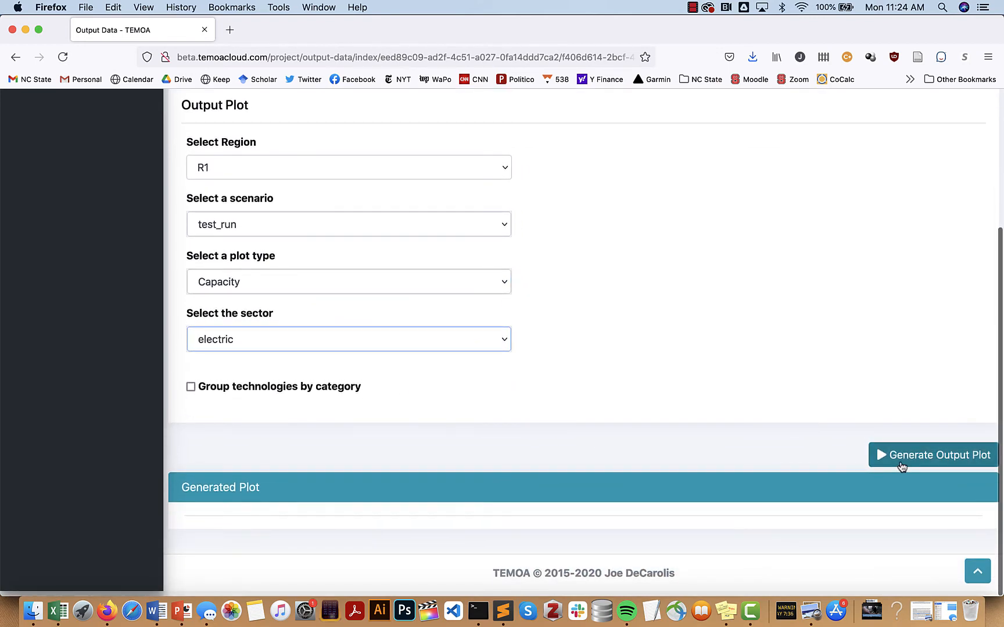
scroll(769, 361, "down", 5)
scroll(768, 363, "down", 4)
scroll(768, 363, "up", 1)
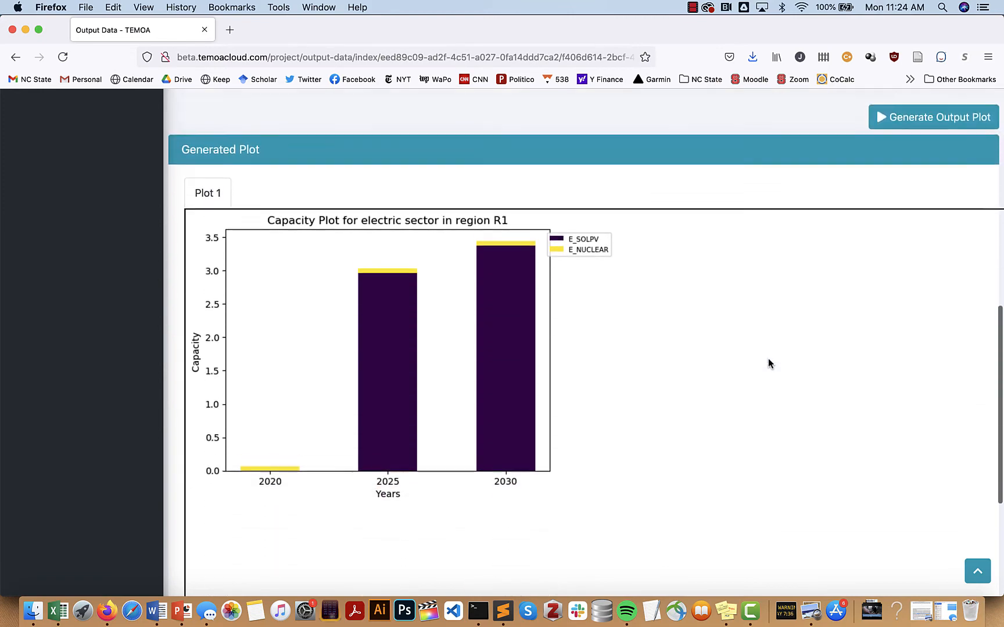
scroll(768, 360, "up", 10)
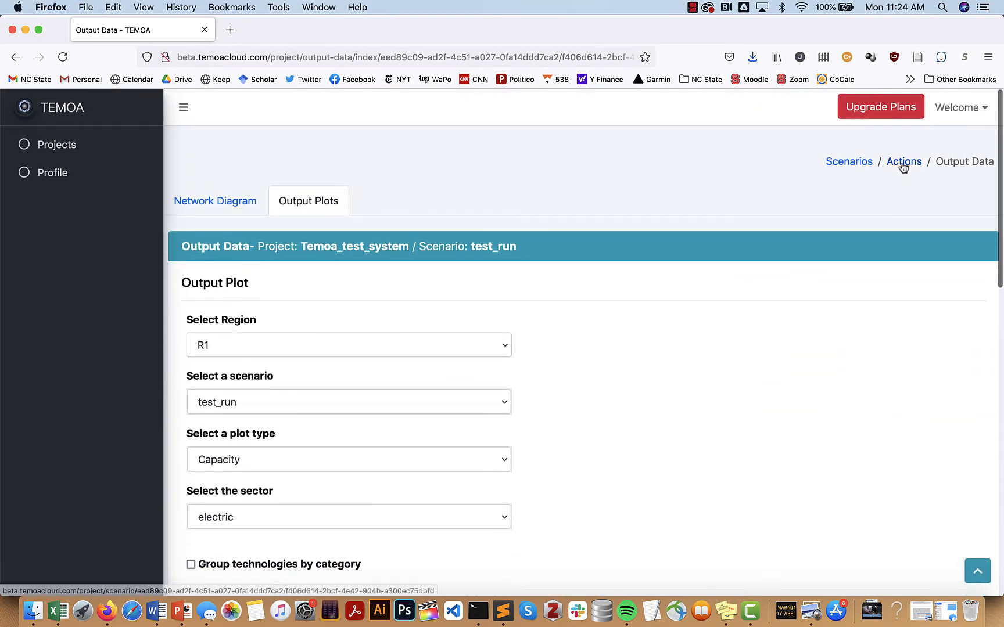
Navigate from the runs list to Manage Scenarios and Create Scenario, then back to the Temoa_test_system scenario list
left_click(903, 168)
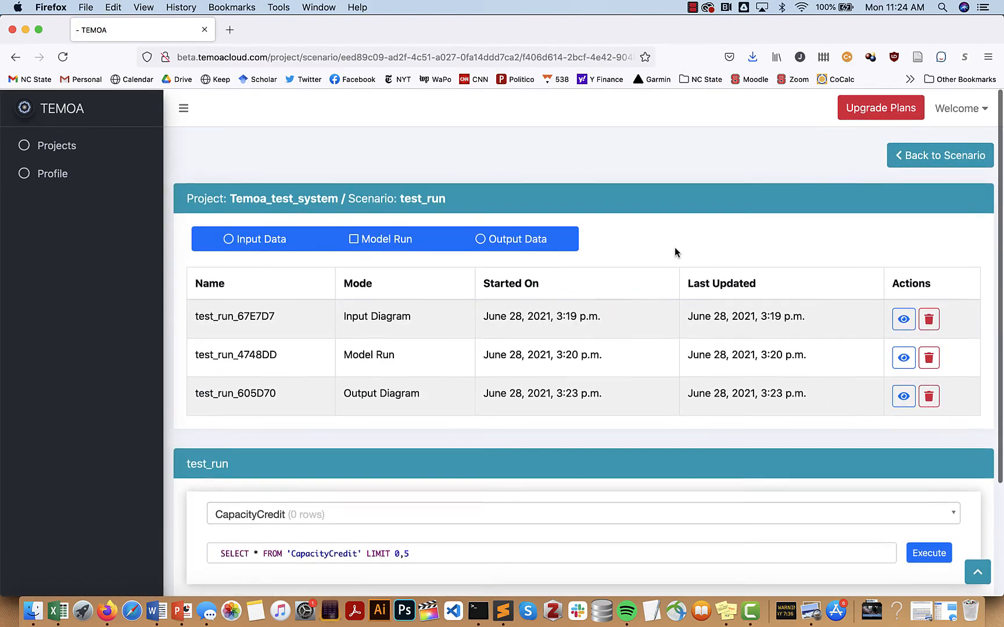
left_click(887, 158)
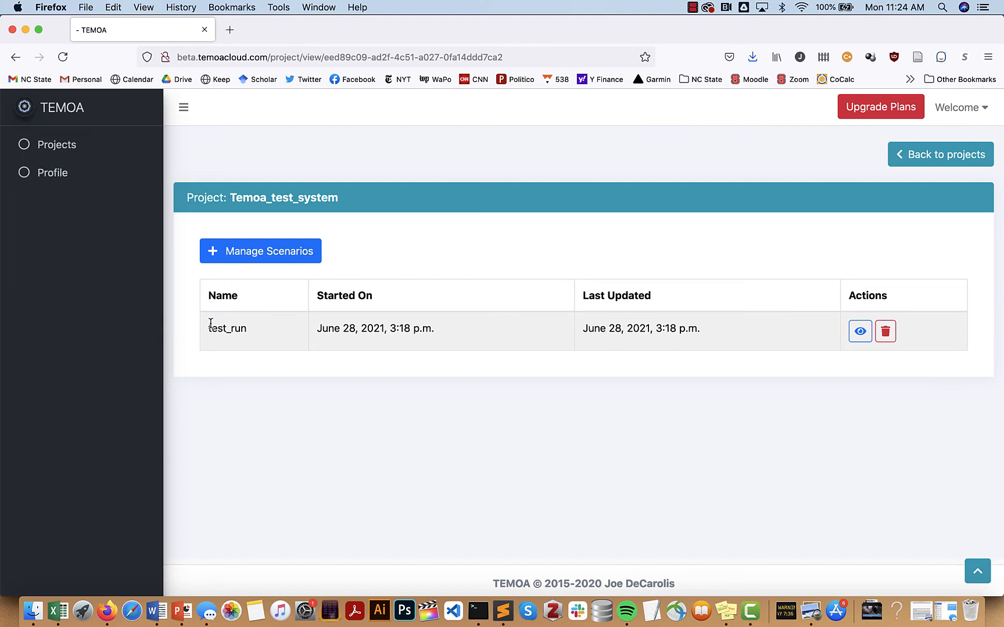
left_click(235, 251)
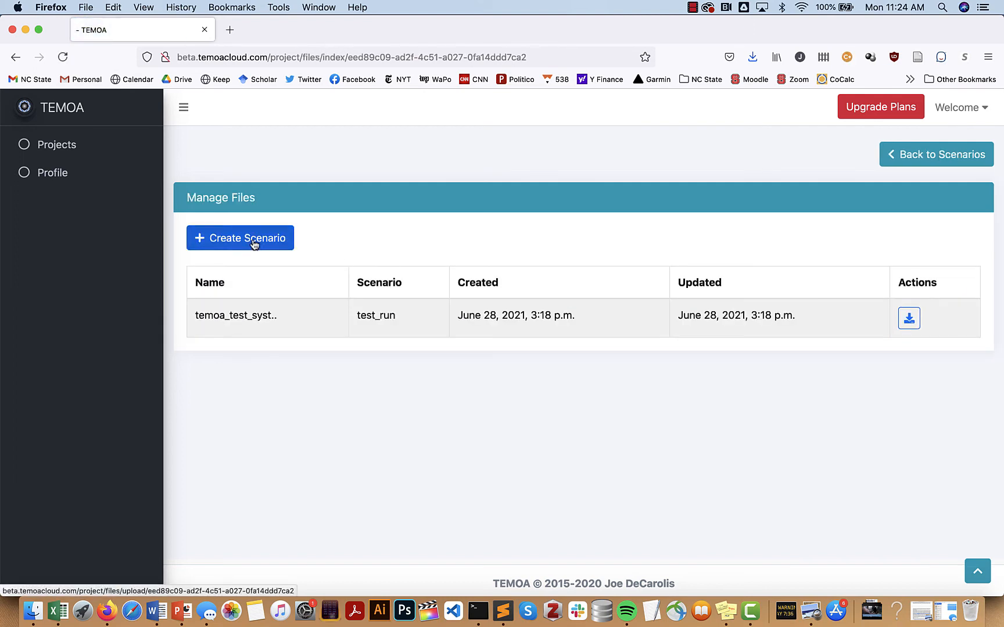
left_click(273, 248)
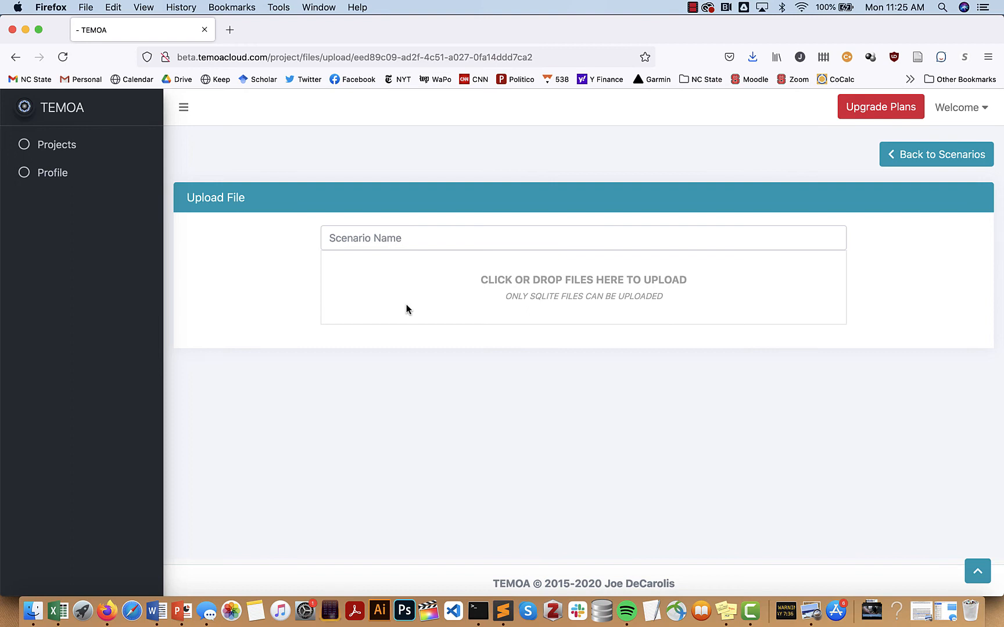
left_click(936, 157)
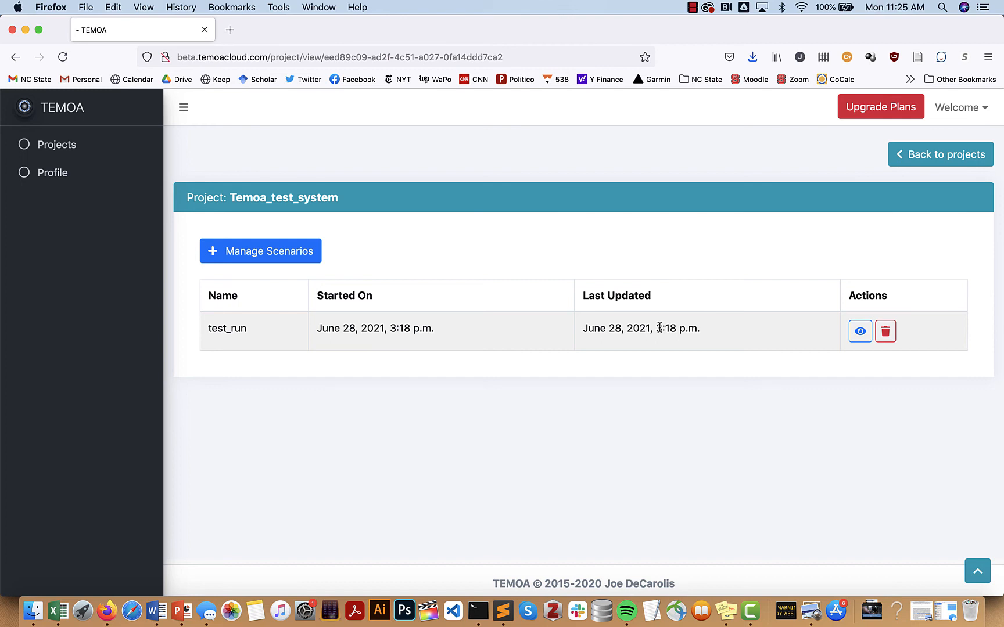
Open Upgrade Plans and scroll through the Free ($0), Professional ($29) and Premium ($99) pricing cards
left_click(850, 106)
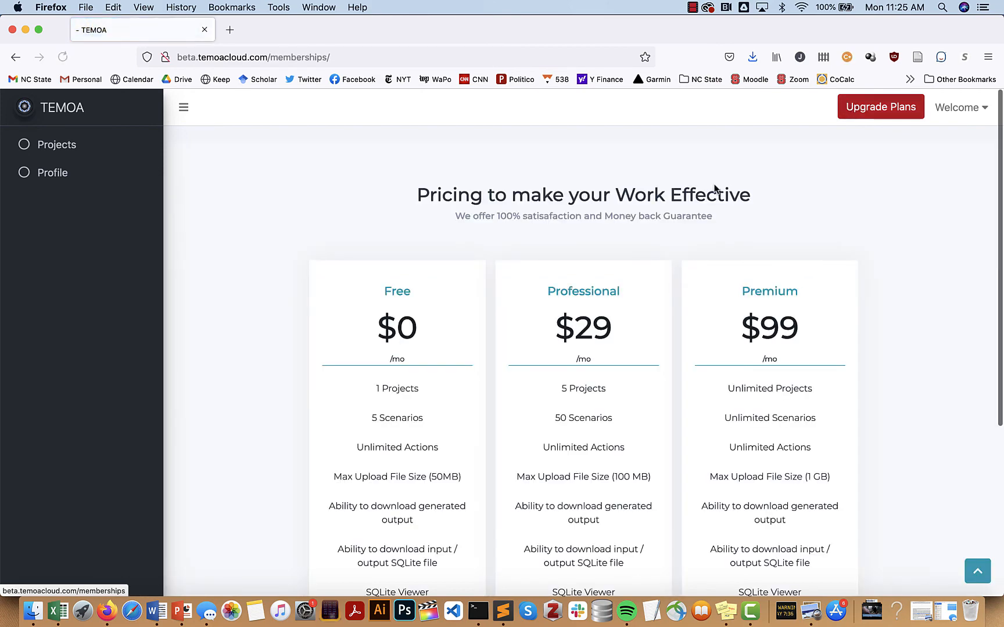
scroll(534, 335, "down", 5)
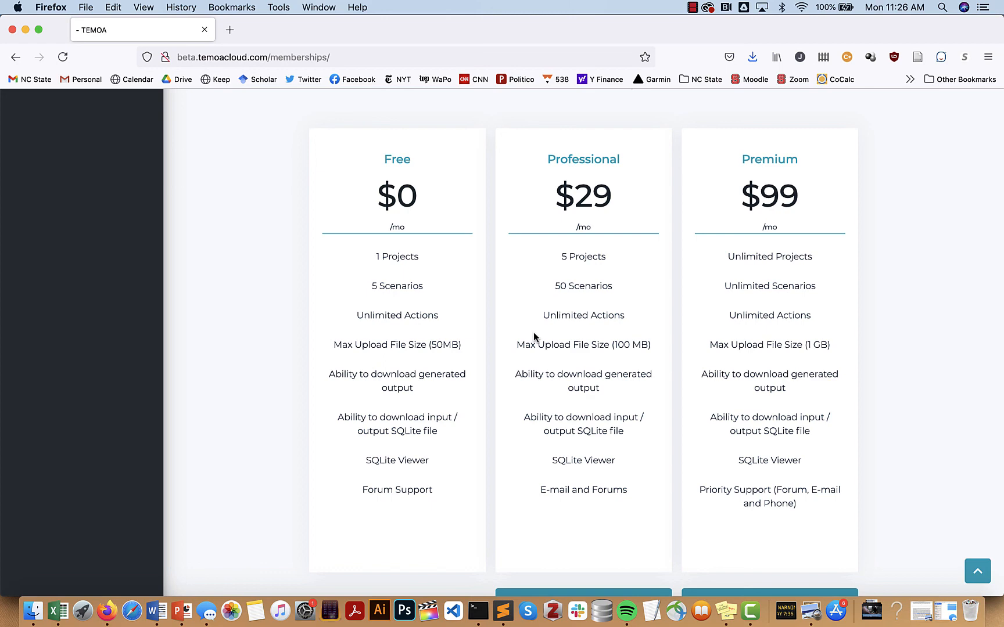
scroll(533, 333, "up", 5)
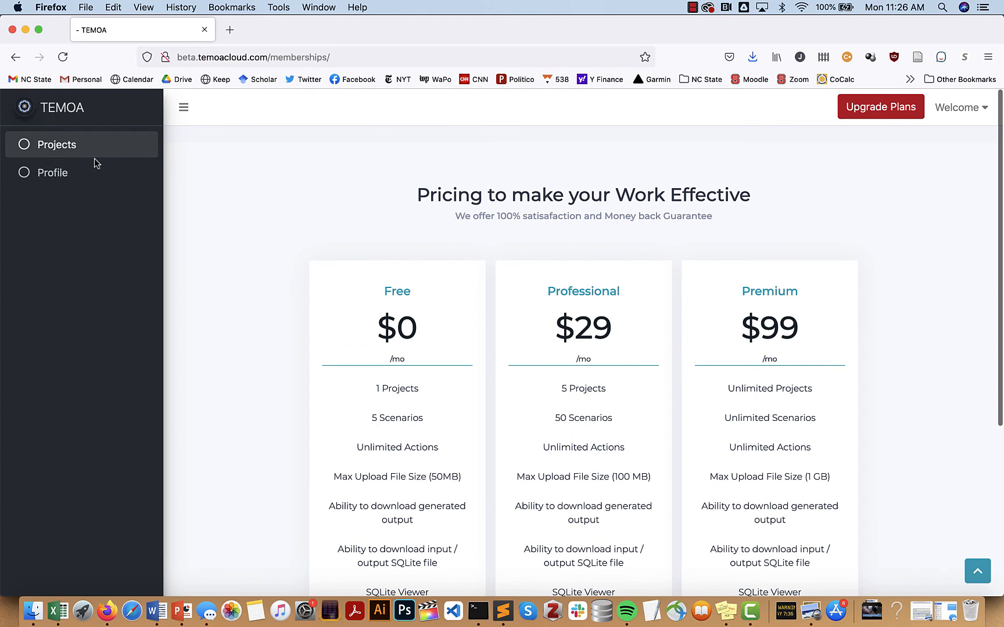
Open the Temoa_test_system project from Projects, then view My Profile showing the Free membership
left_click(61, 147)
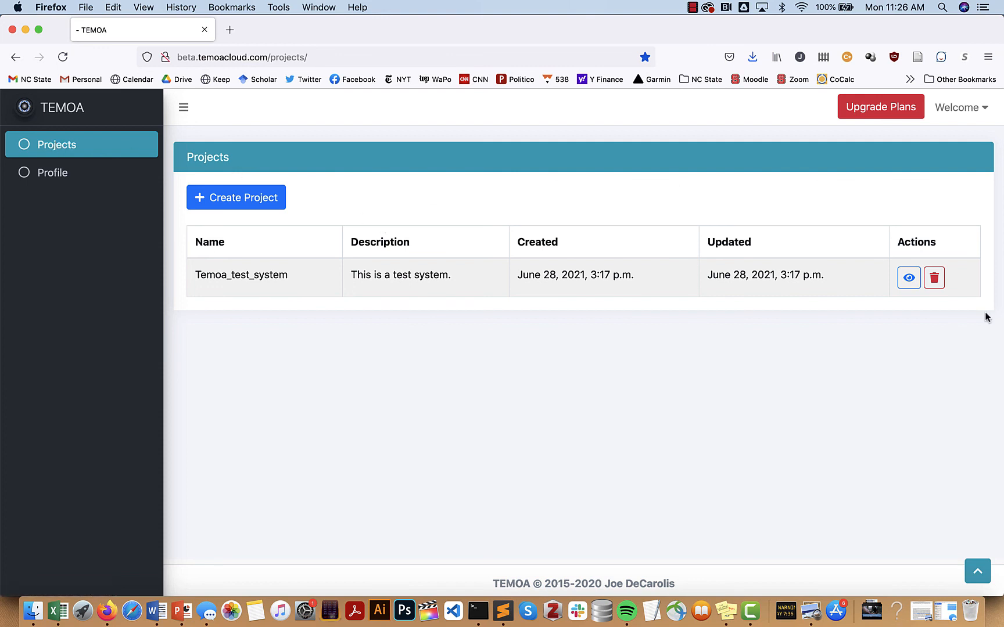
left_click(908, 278)
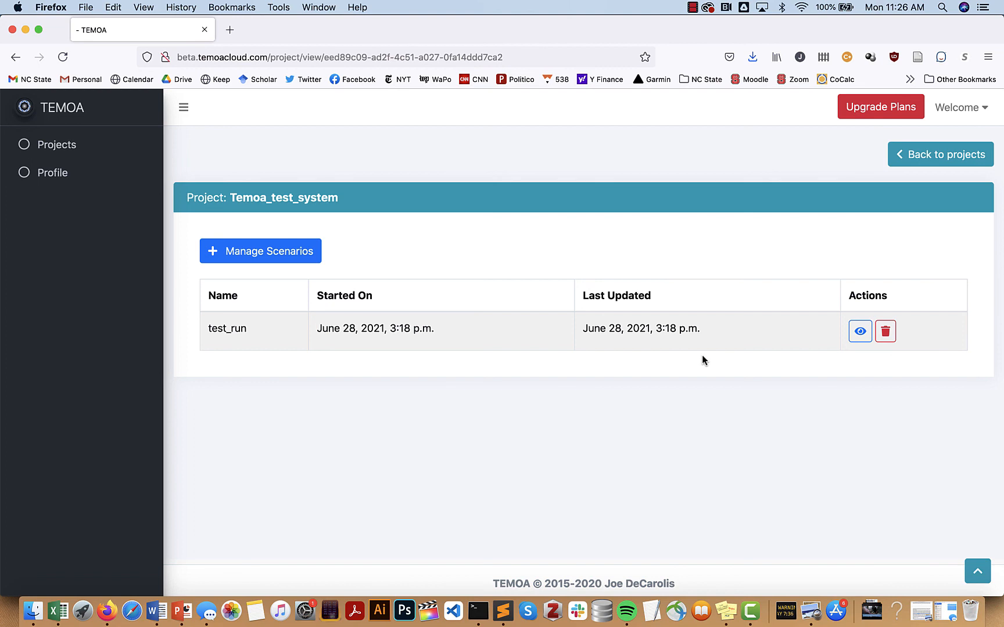
left_click(74, 172)
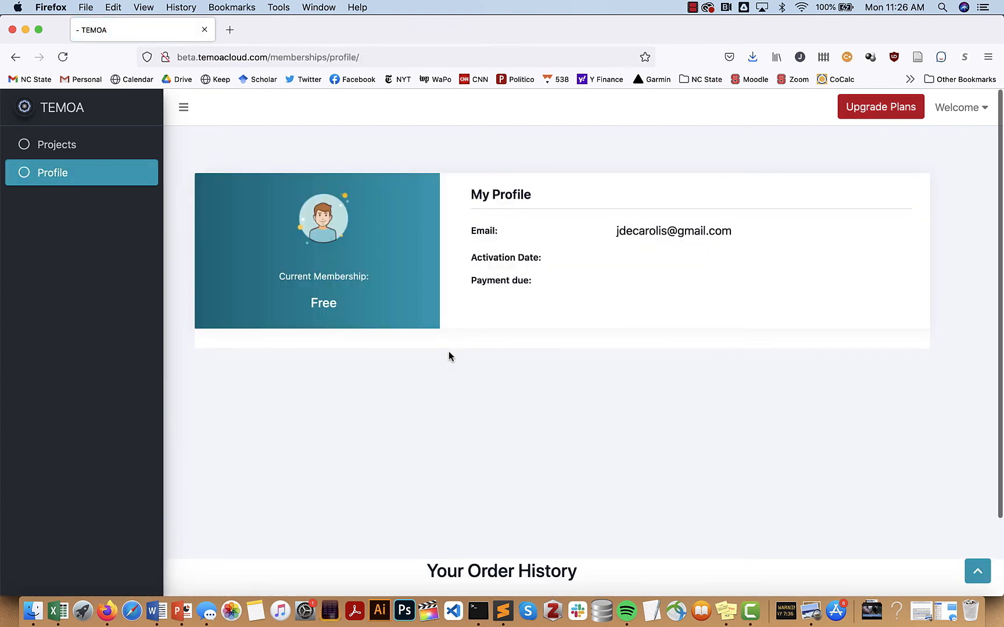
scroll(445, 360, "down", 1)
scroll(444, 358, "up", 1)
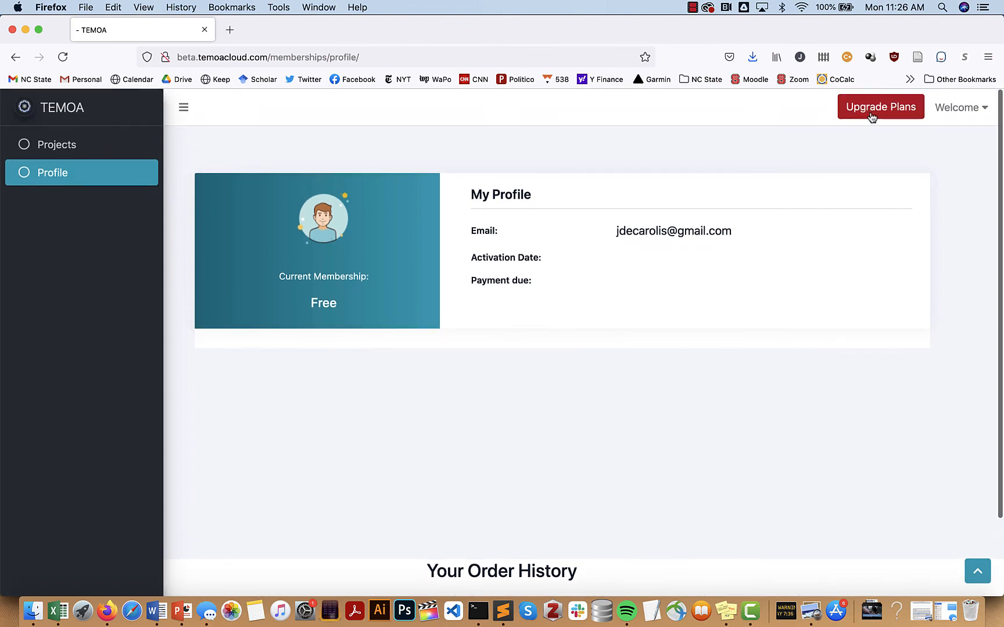